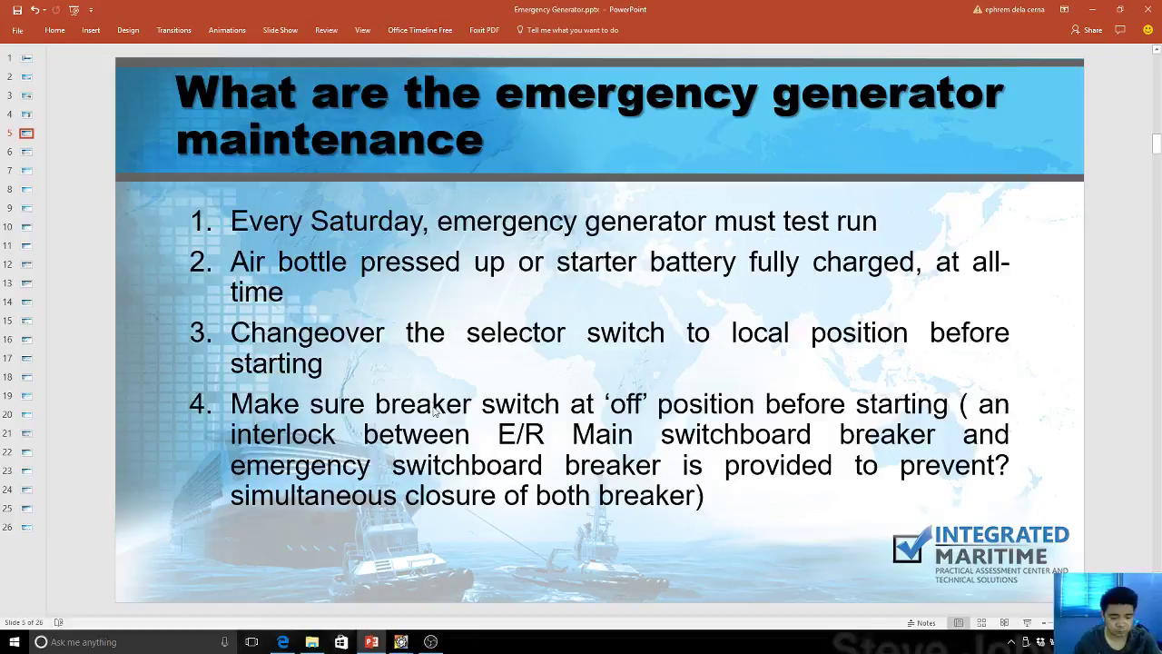
- Switch to the MC90-V simulator's Emergency Generator picture to examine the hydraulic accumulator pressure gauge, and return to the PowerPoint presentation
key("alt+Tab")
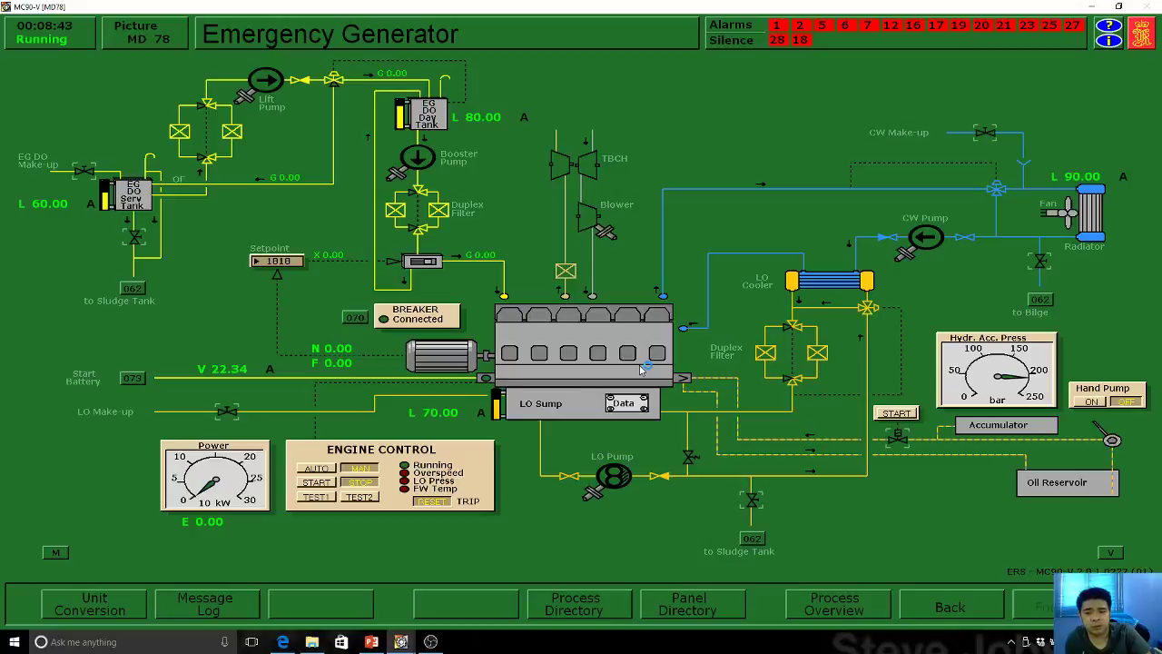
left_click(1031, 360)
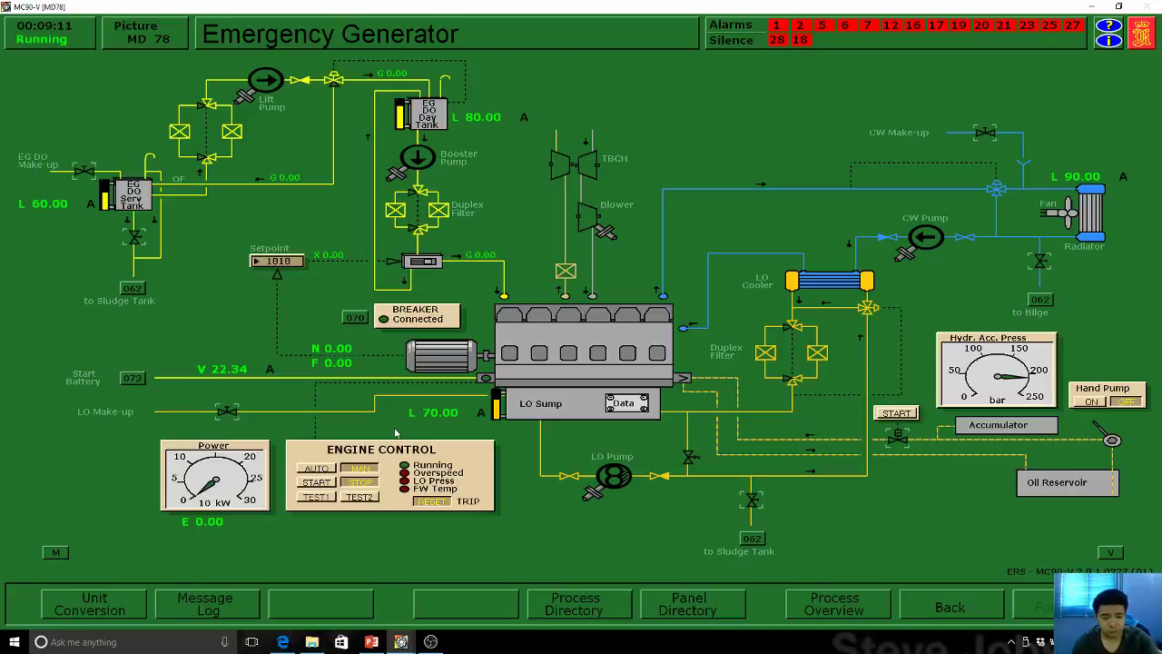
key("alt+Tab")
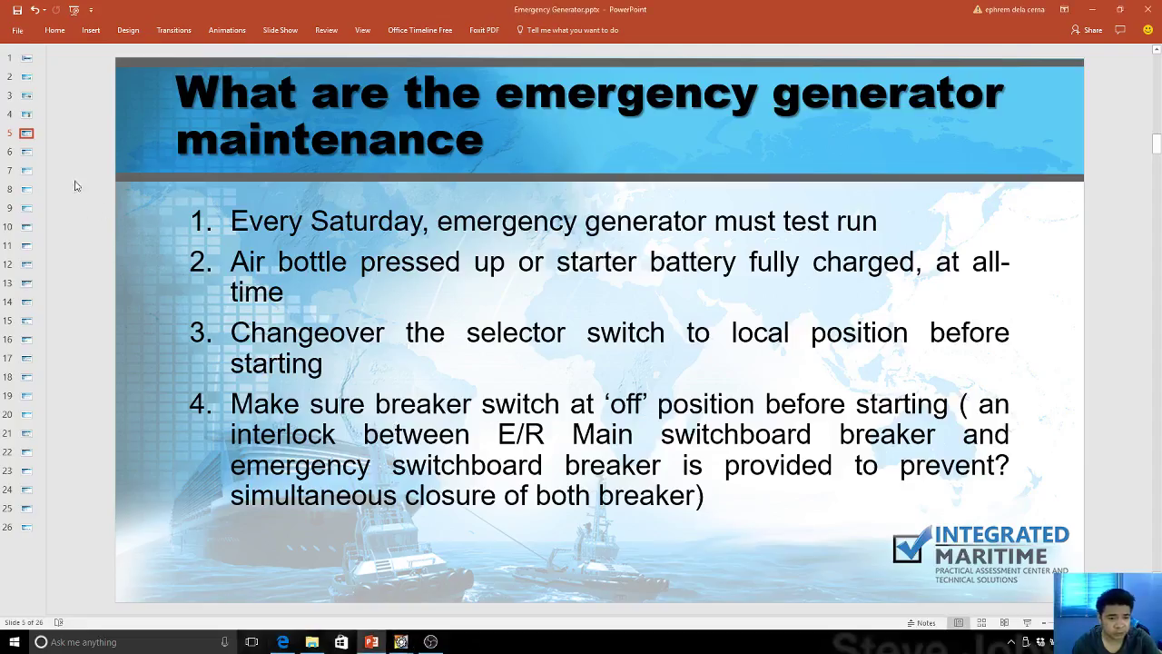
- Go through slides 6 to 13 on generator maintenance, the emergency switchboard, supplied equipment and emergency power source requirements
left_click(26, 152)
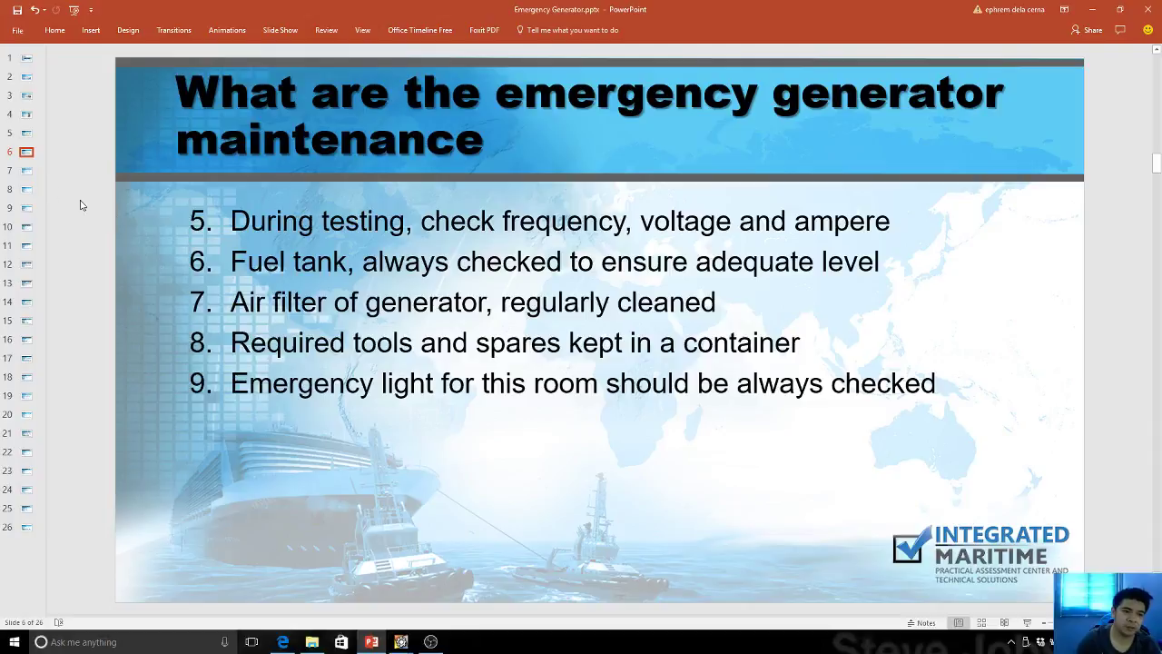
left_click(27, 171)
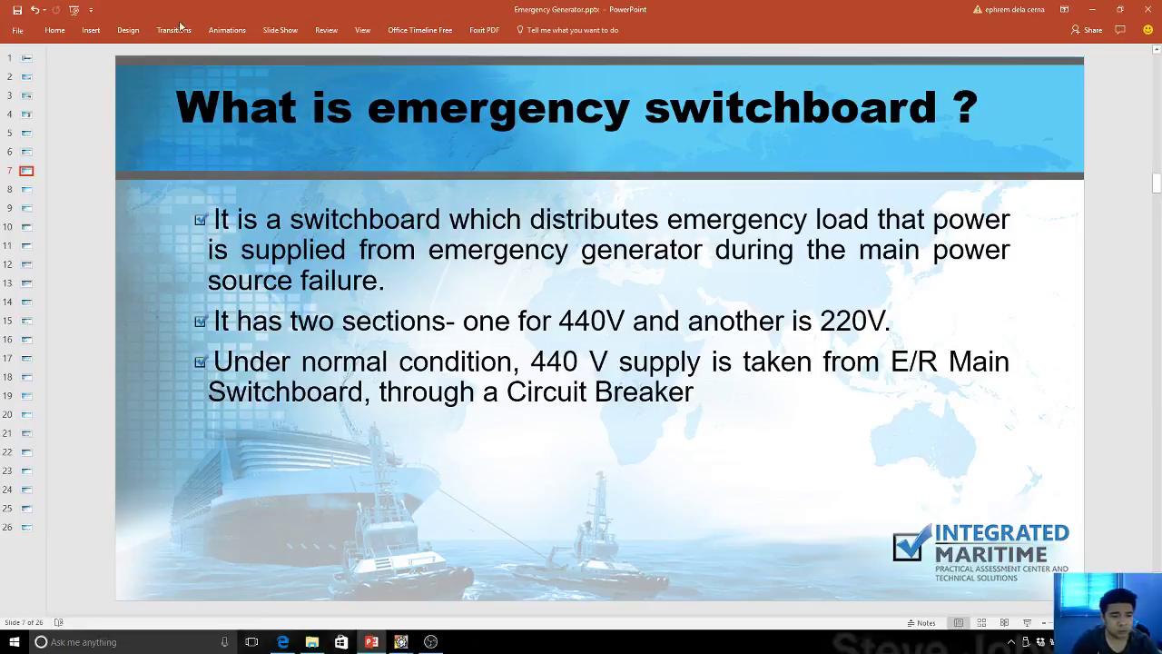
left_click(26, 191)
left_click(27, 209)
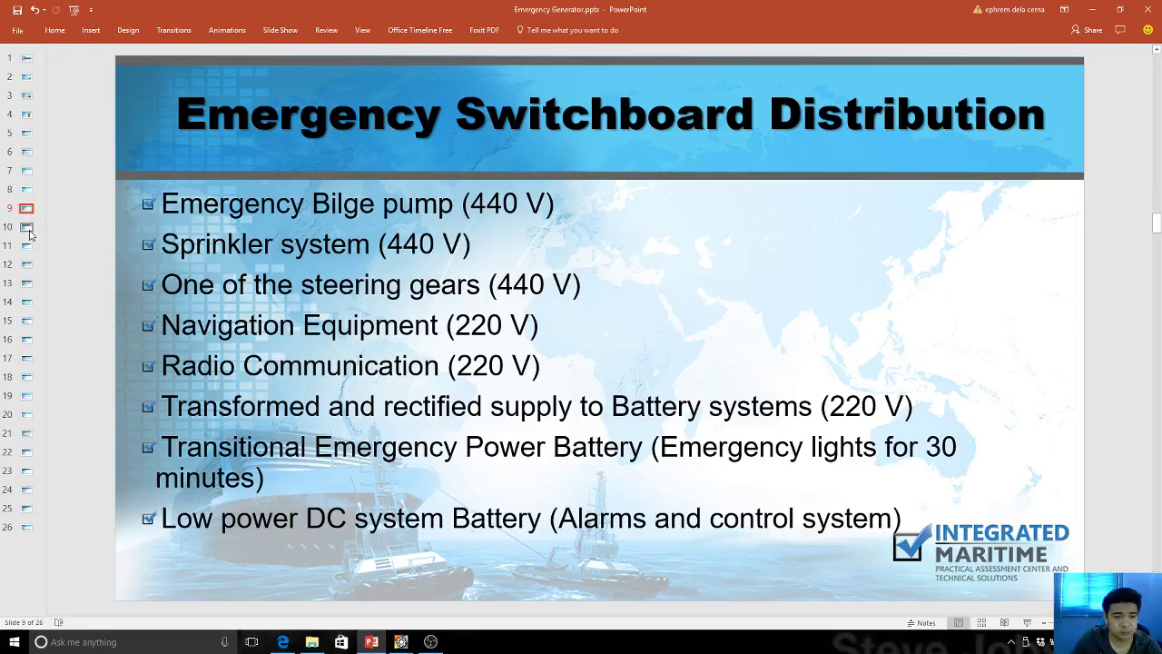
left_click(27, 227)
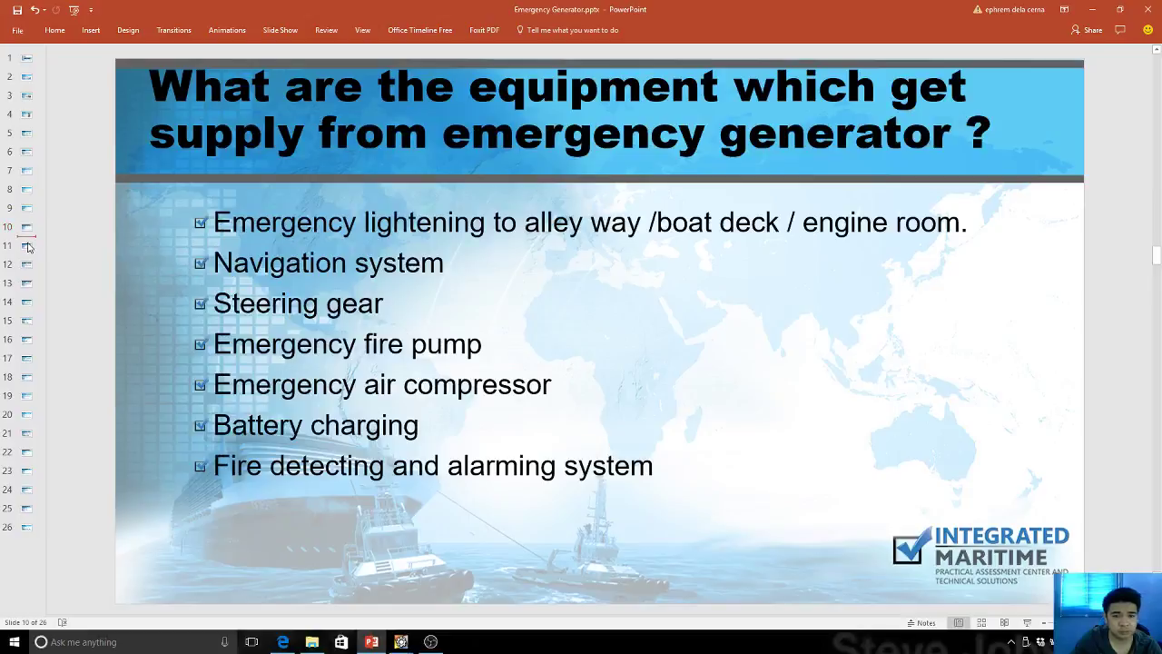
left_click(27, 245)
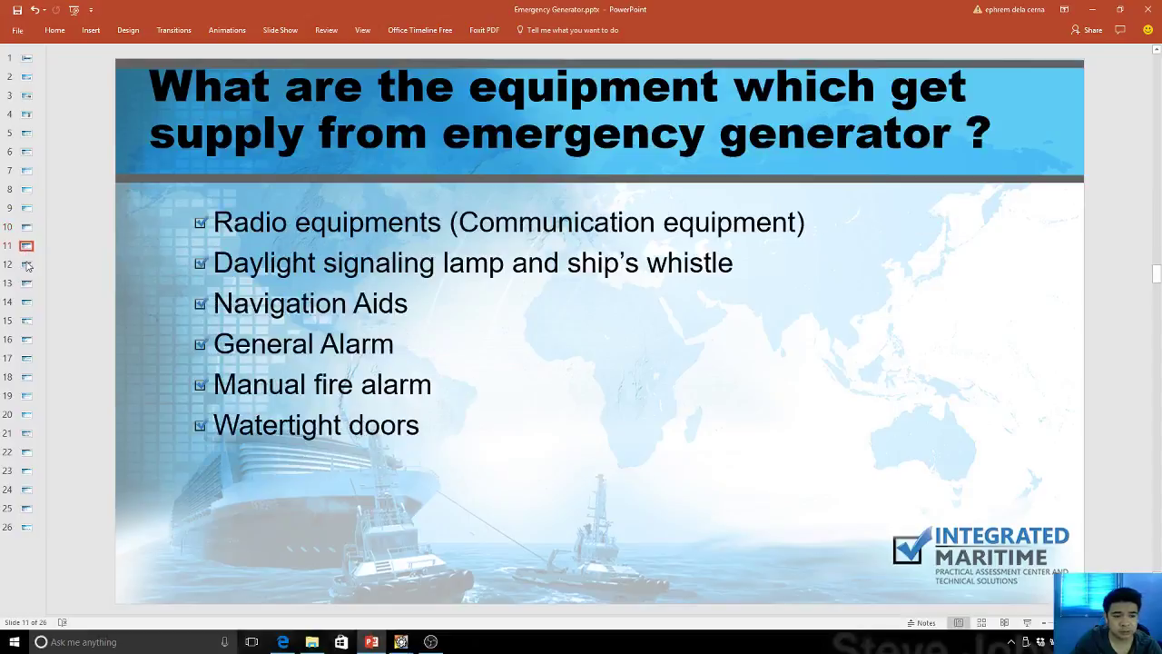
left_click(26, 269)
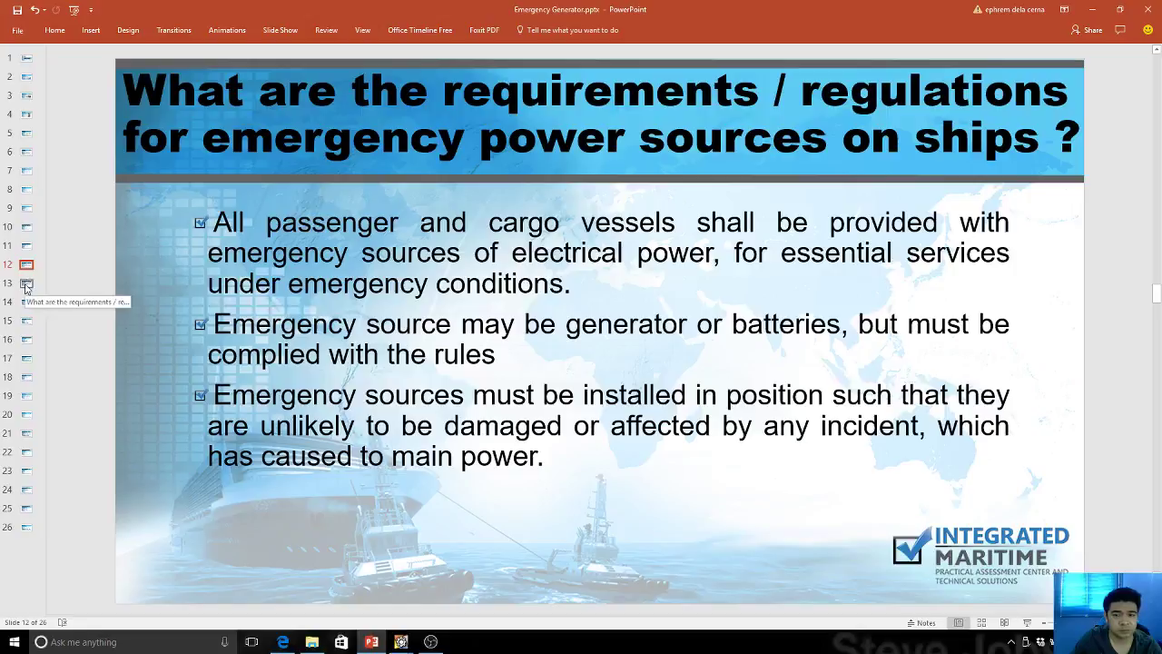
left_click(26, 284)
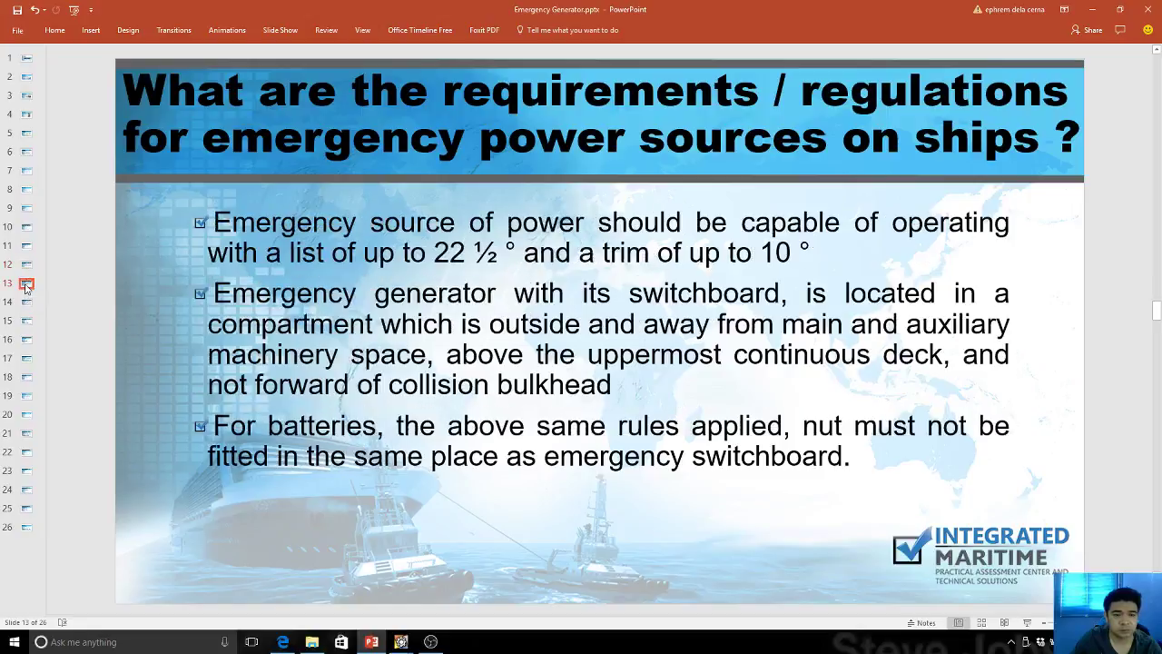
- Go back to slide 12 and review the requirements for emergency power sources on ships through slide 13
left_click(27, 266)
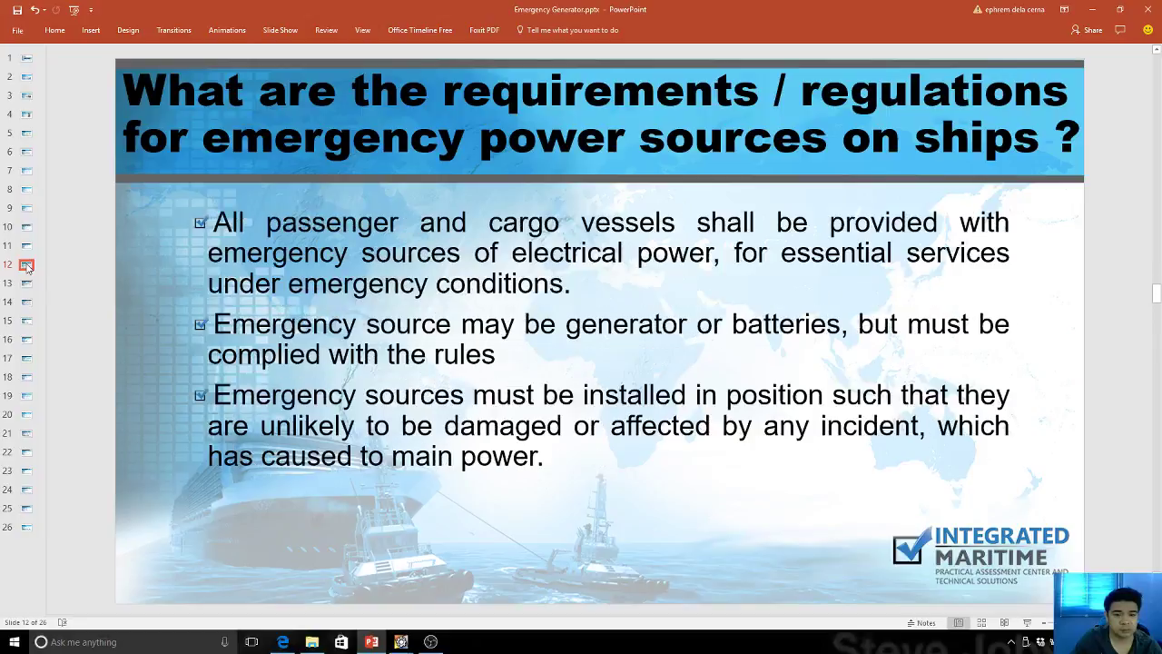
left_click_drag(25, 249, 26, 269)
key("ctrl+z")
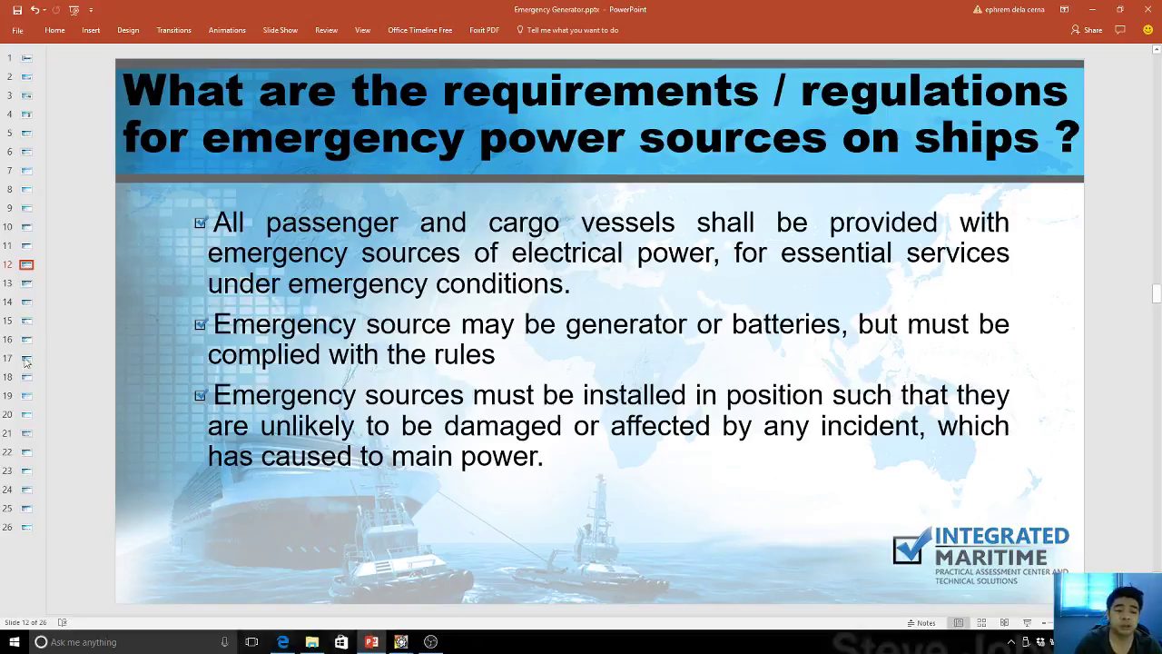
left_click(29, 287)
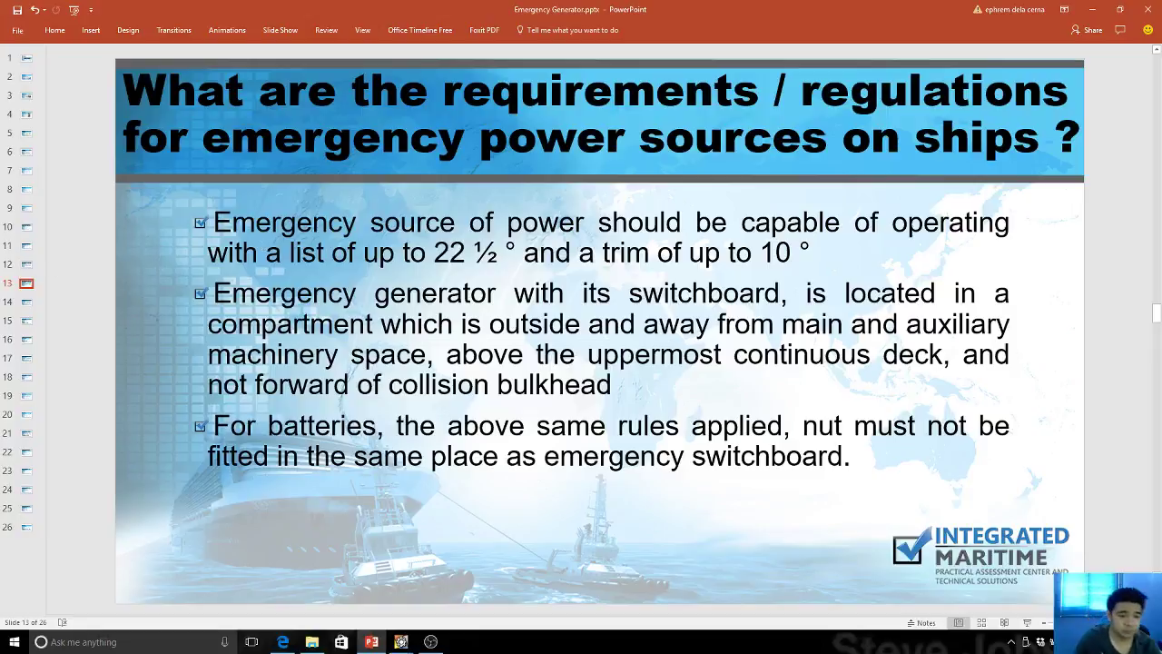
- Review the Rules and Regulations for Emergency Power Sources on slides 14 to 17, from passenger ship to cargo ship
left_click(26, 303)
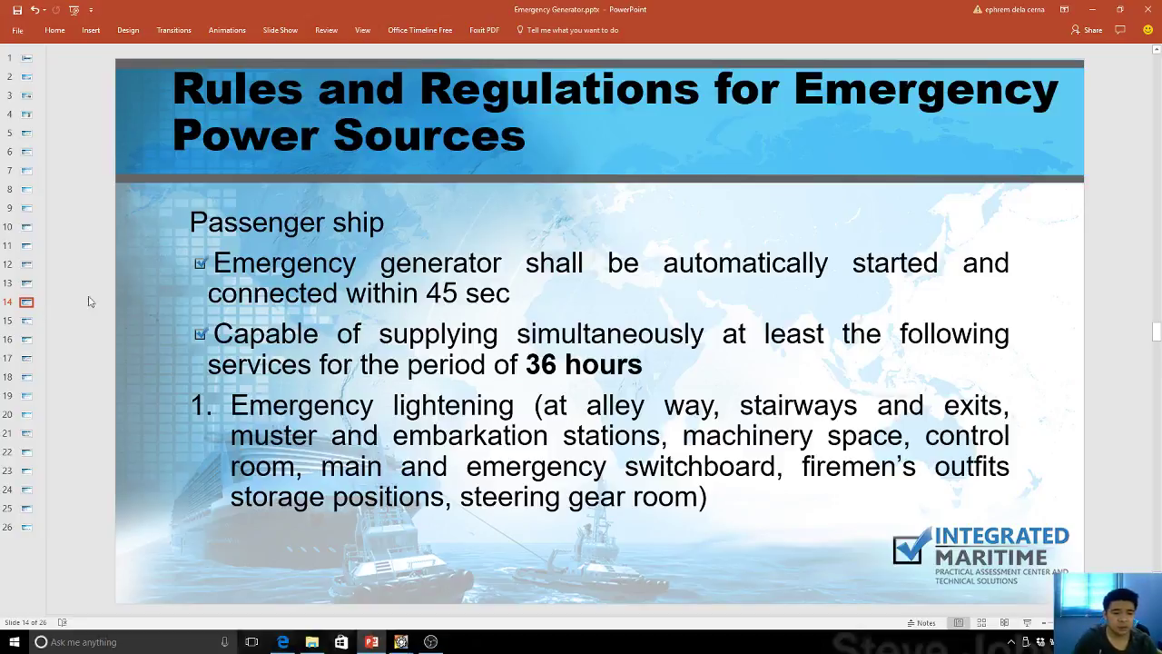
left_click(27, 320)
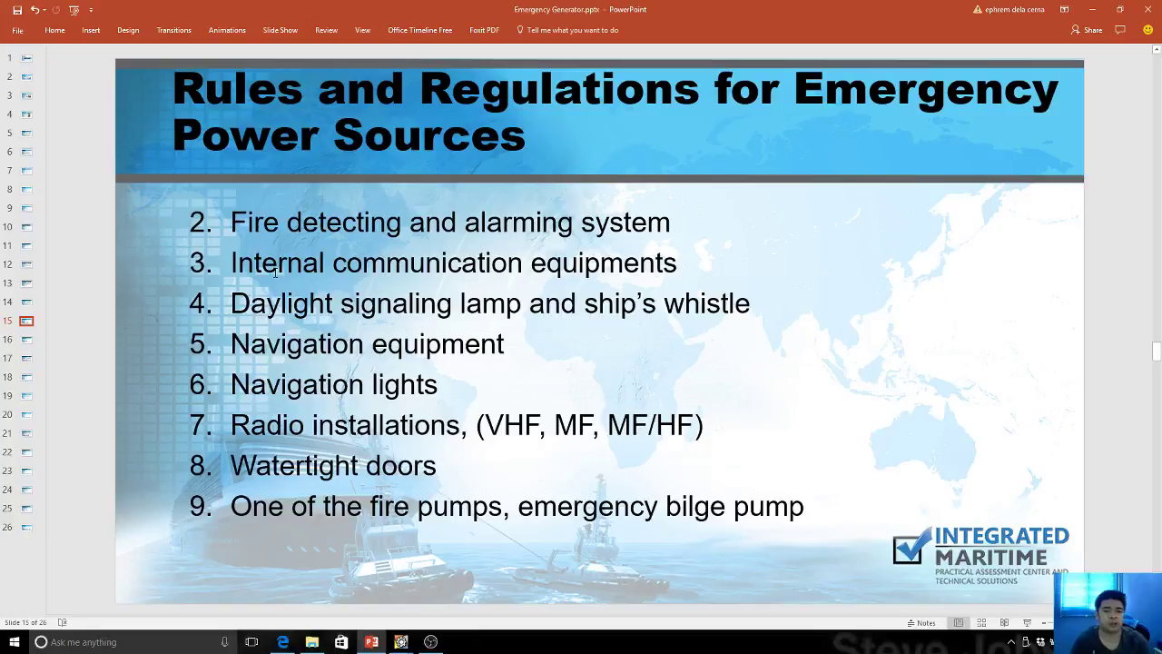
left_click(28, 341)
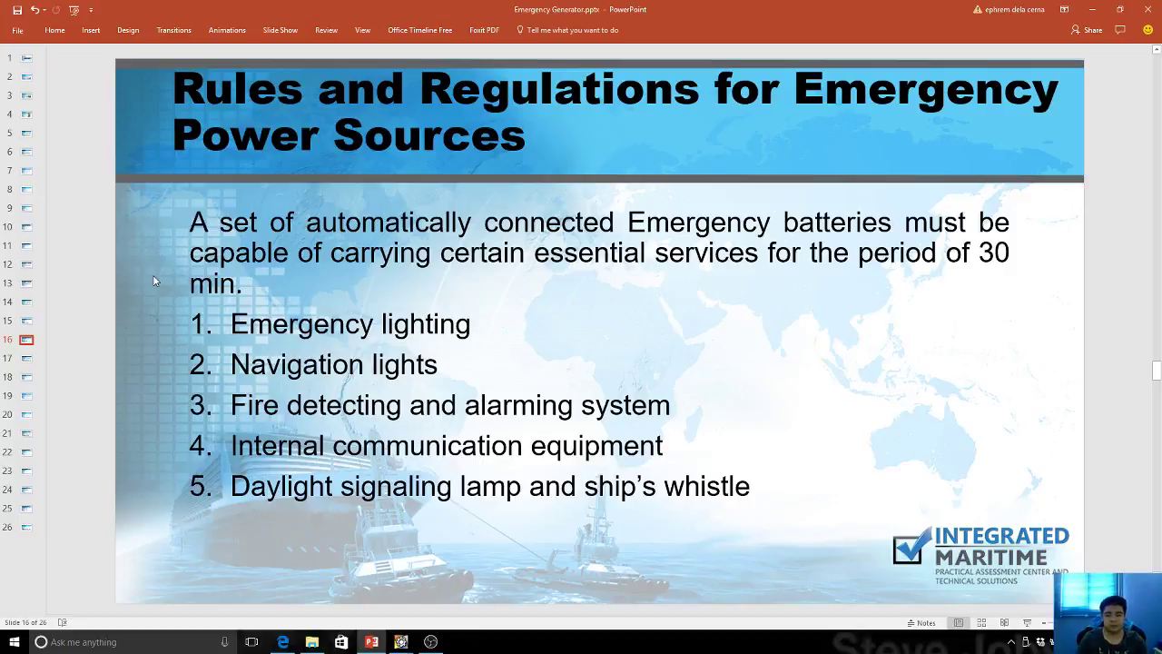
left_click(27, 359)
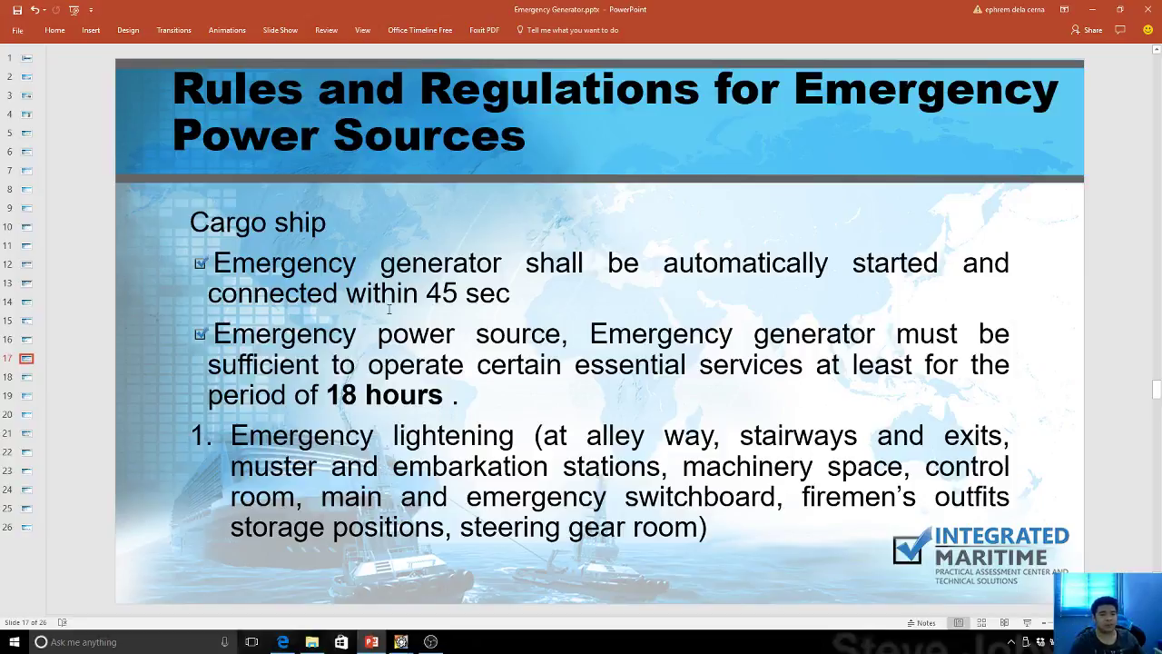
- Return to the passenger ship rules on slide 14 and select the text "36 hours" to point it out
left_click(26, 322)
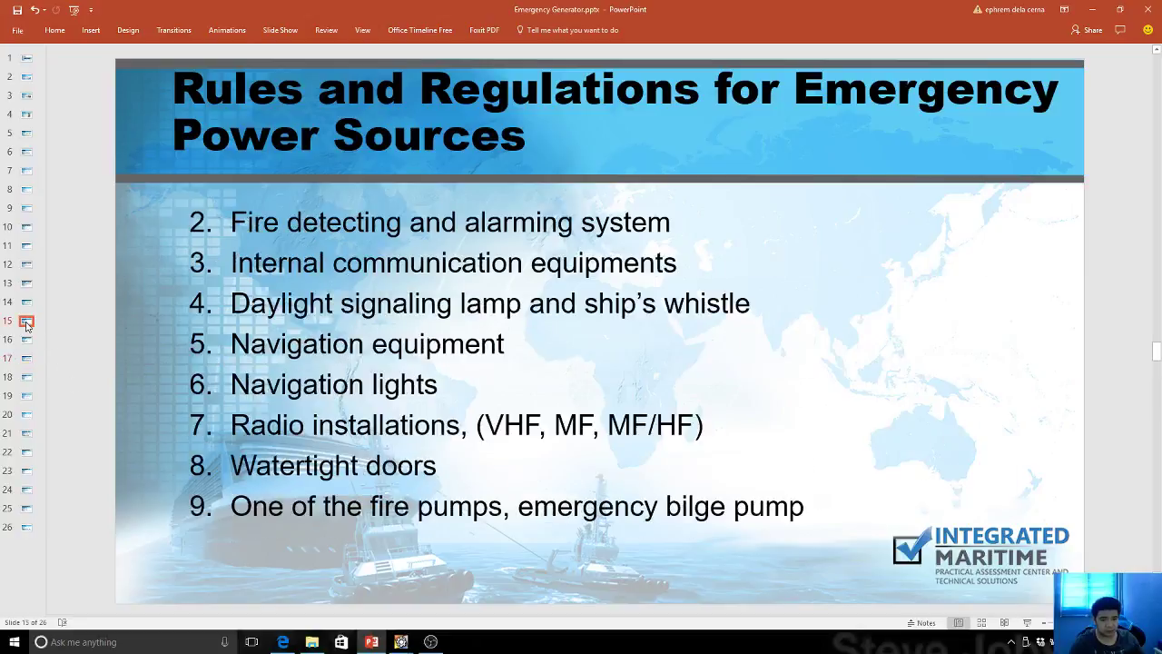
left_click(26, 339)
key("Up")
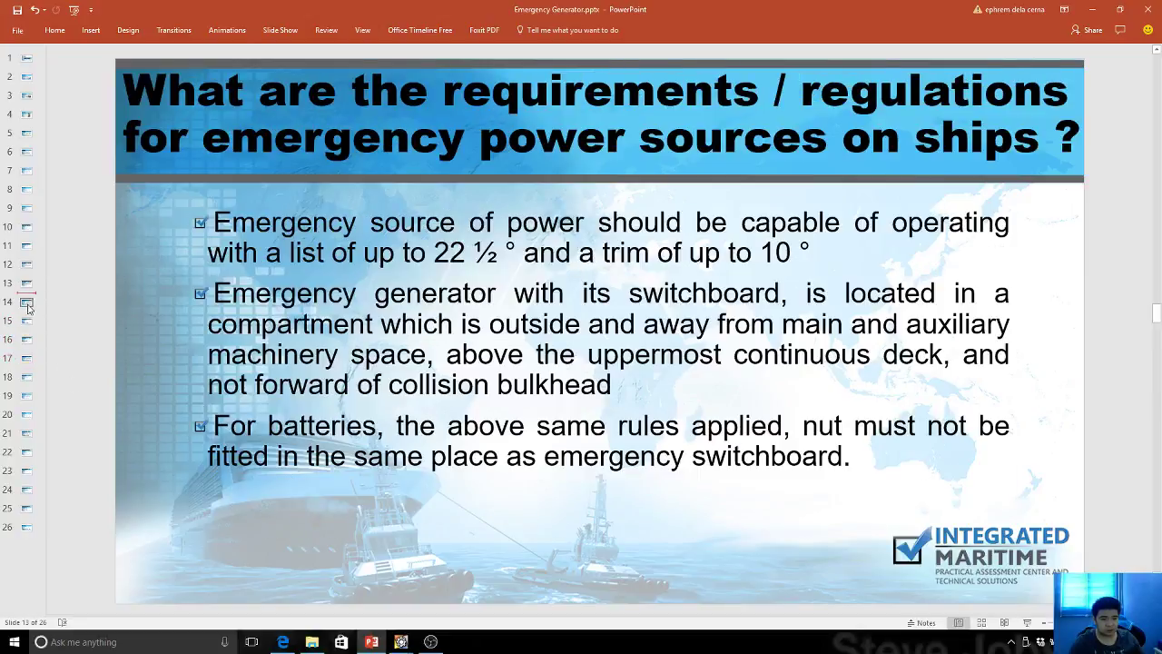
left_click(27, 305)
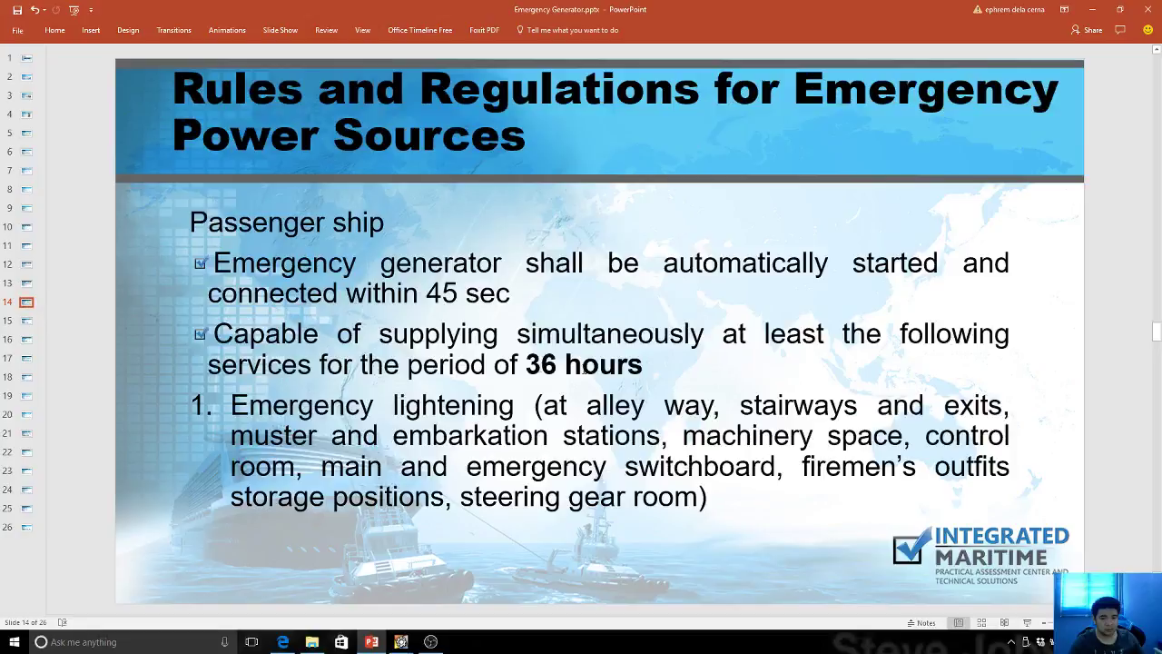
left_click_drag(526, 363, 643, 365)
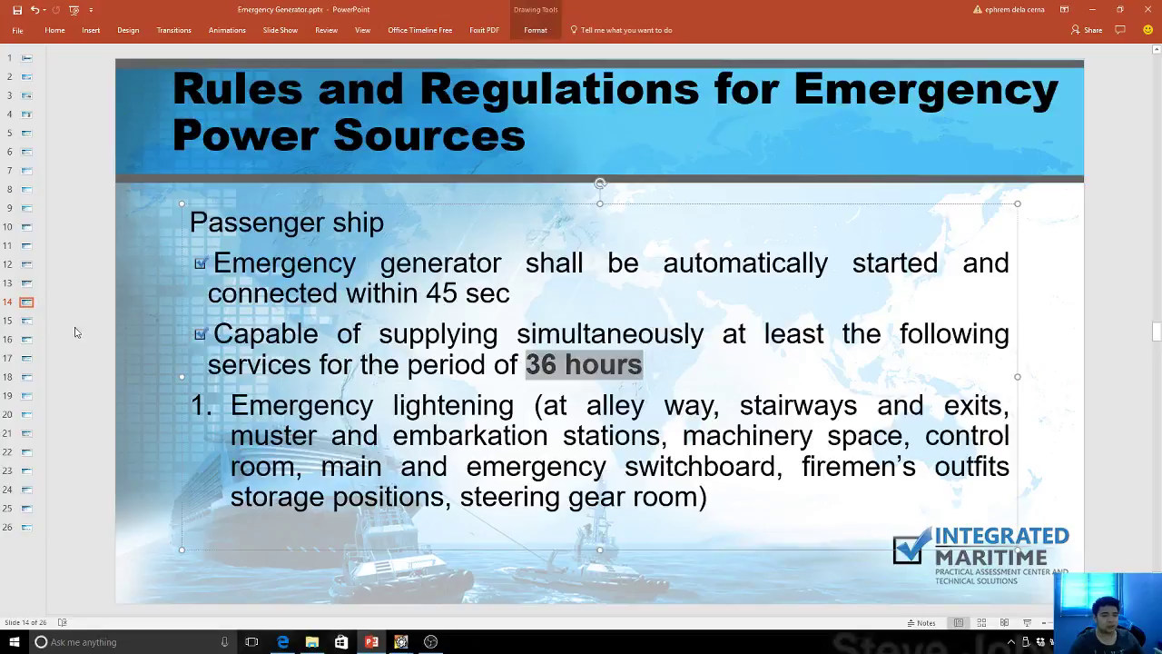
- Show the cargo ship rules on slide 17, select "18 hours" to point it out, and clear the selection
left_click(27, 341)
left_click(27, 358)
left_click_drag(327, 396, 452, 400)
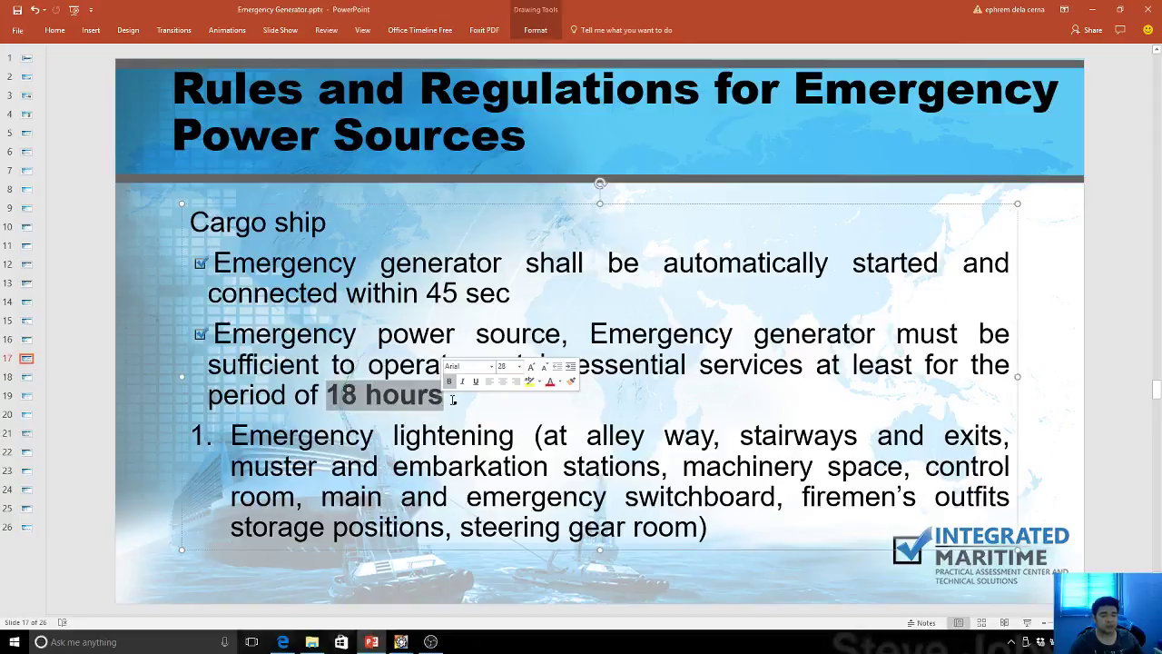
key("ctrl+b")
left_click(511, 400)
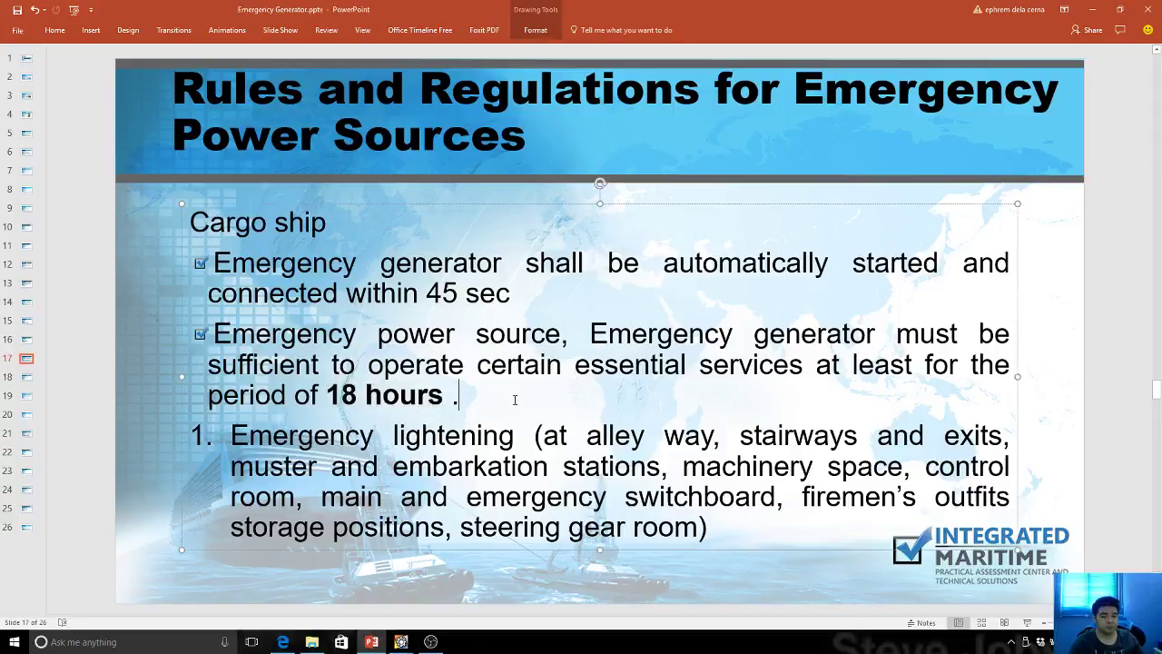
- Show slides 18 and 19, and check the start battery voltage in the MC90-V simulator's Emergency Generator picture
left_click(27, 378)
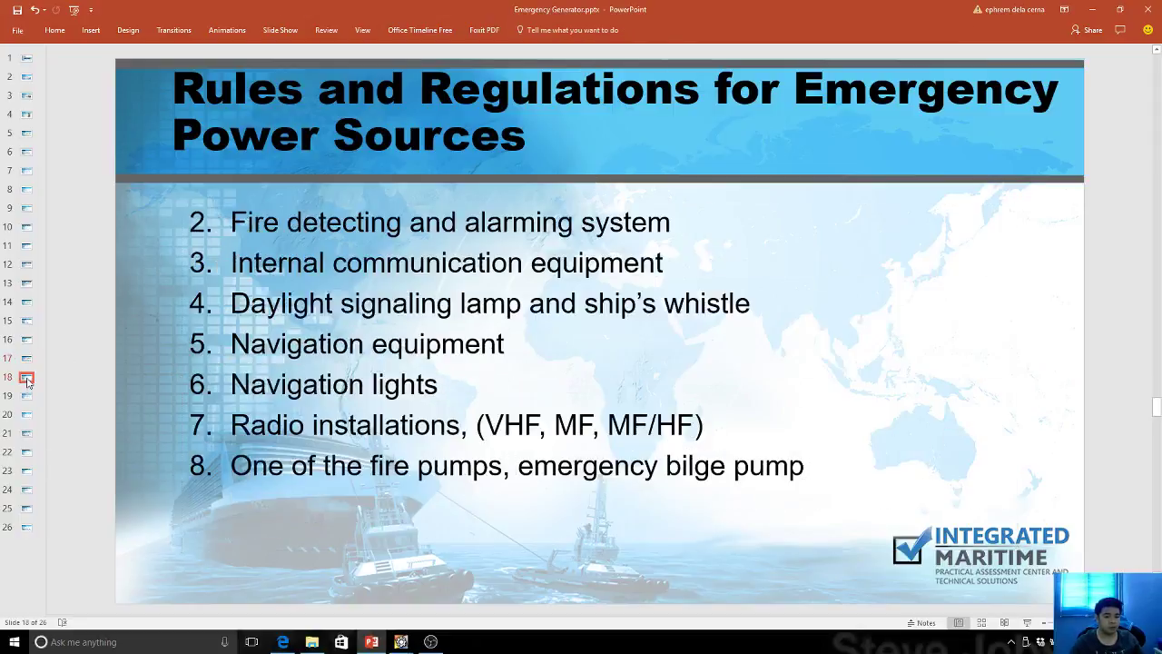
left_click(27, 397)
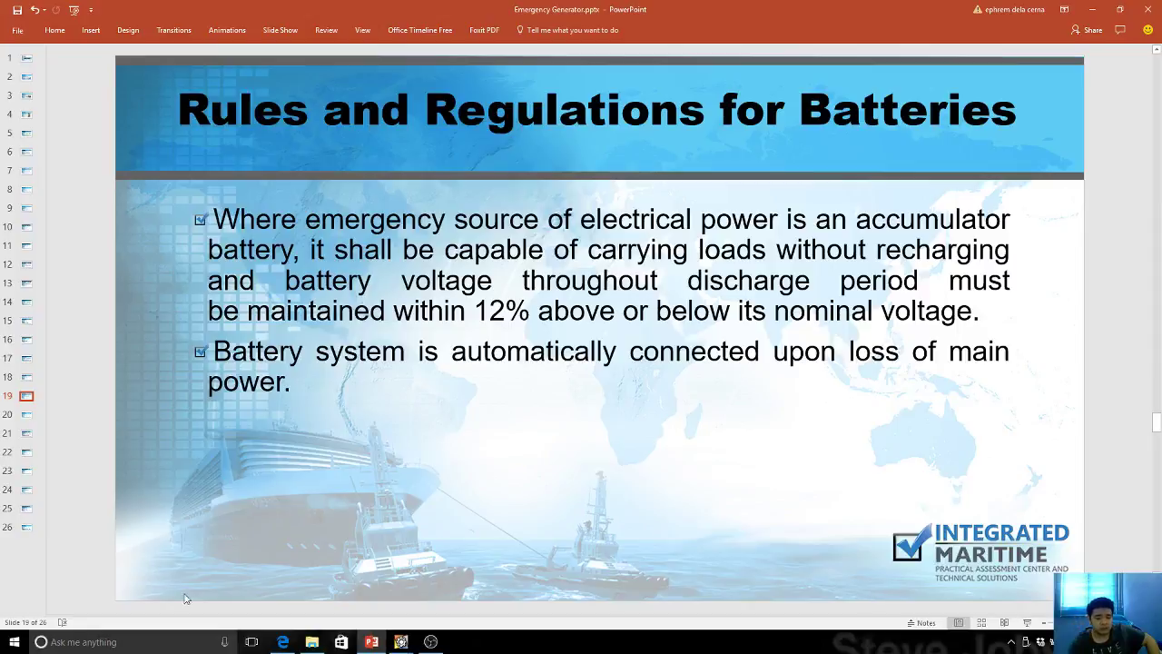
mouse_move(401, 645)
left_click(465, 581)
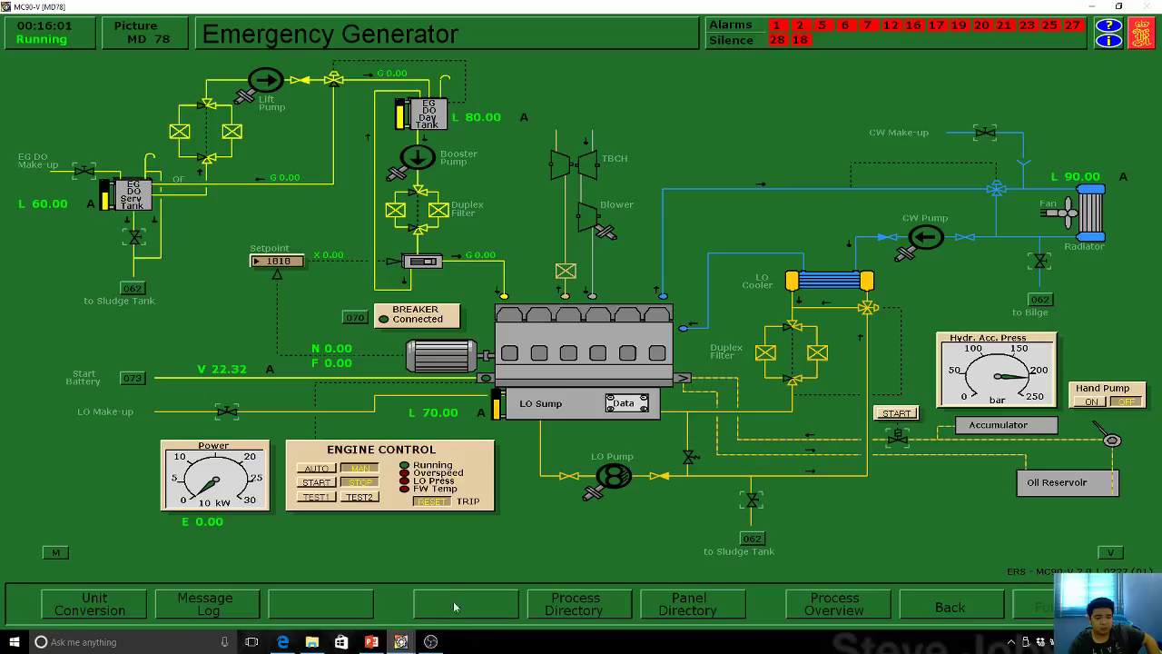
mouse_move(226, 380)
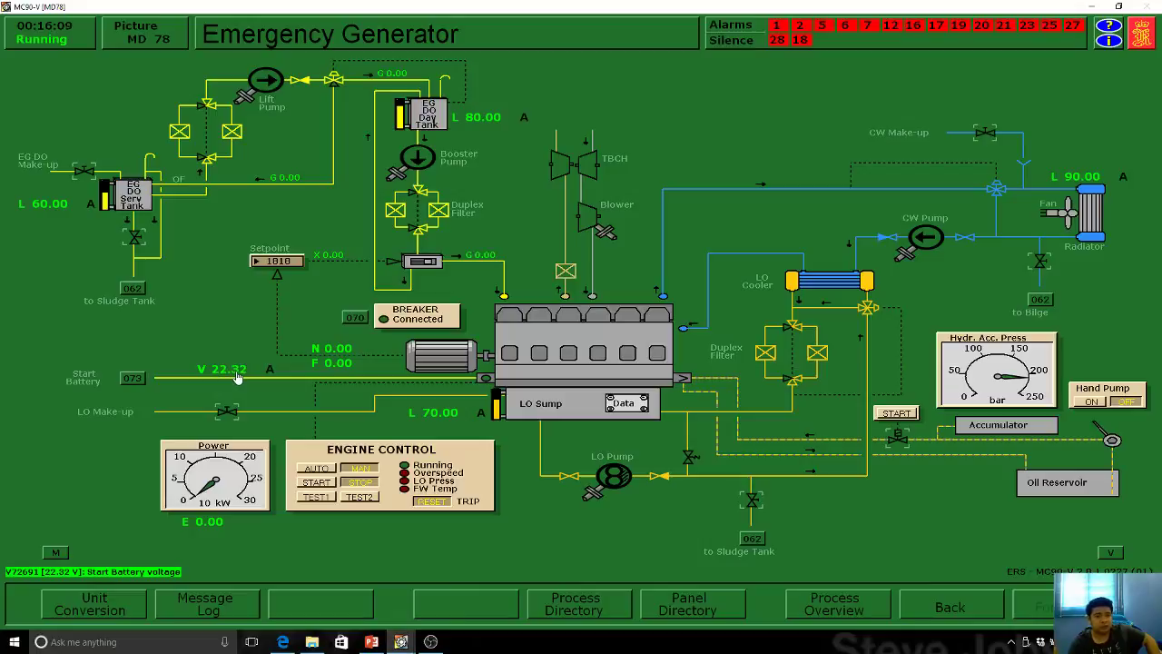
- Return to the PowerPoint presentation, show slides 20 and 21, and go back to the battery requirements on slide 20
left_click(372, 642)
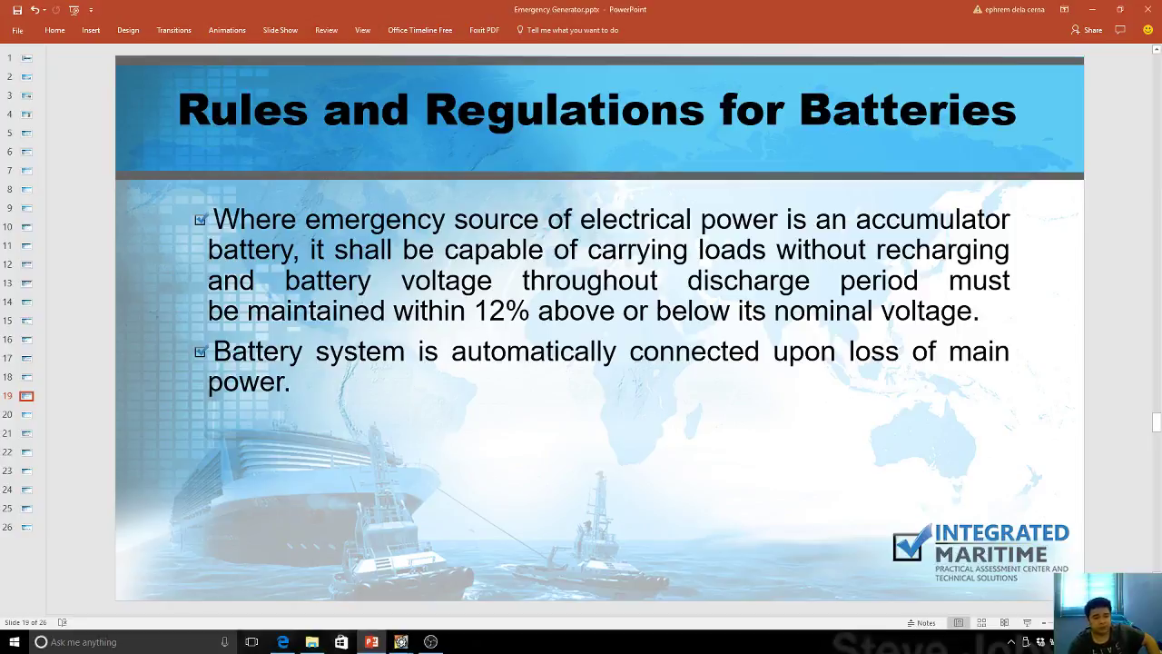
left_click(27, 415)
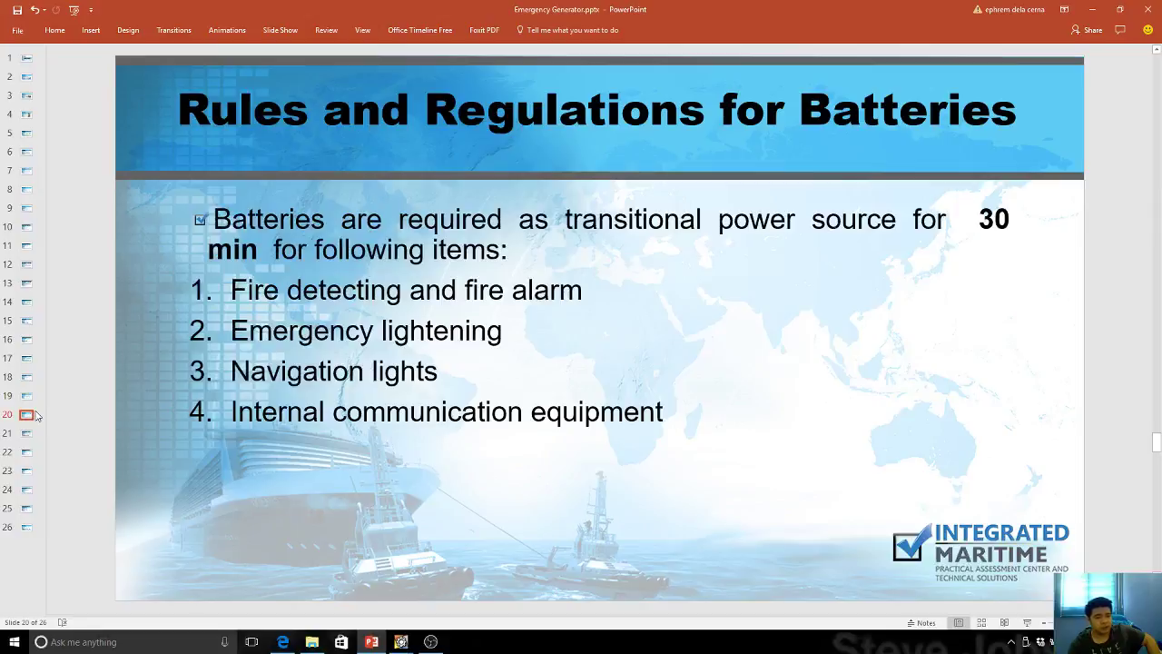
left_click(27, 436)
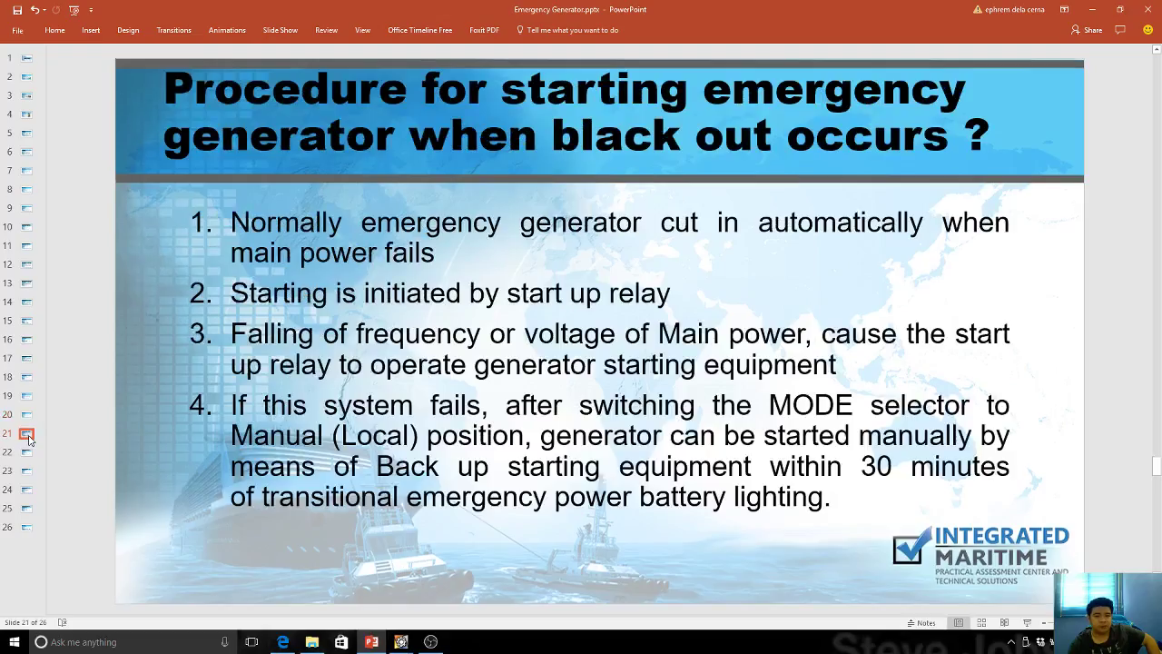
left_click(26, 415)
- Switch to the MC90-V [MD78] simulator window, check the accumulator pressure and cooling water level, and open the CW make-up valve
mouse_move(400, 645)
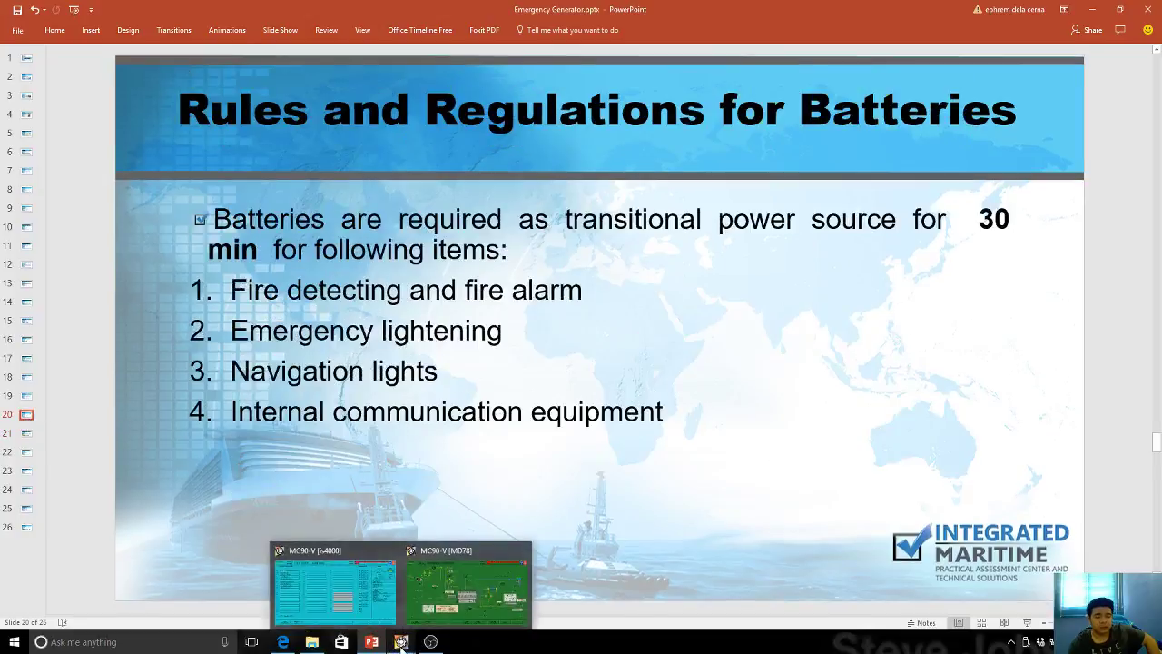
left_click(427, 605)
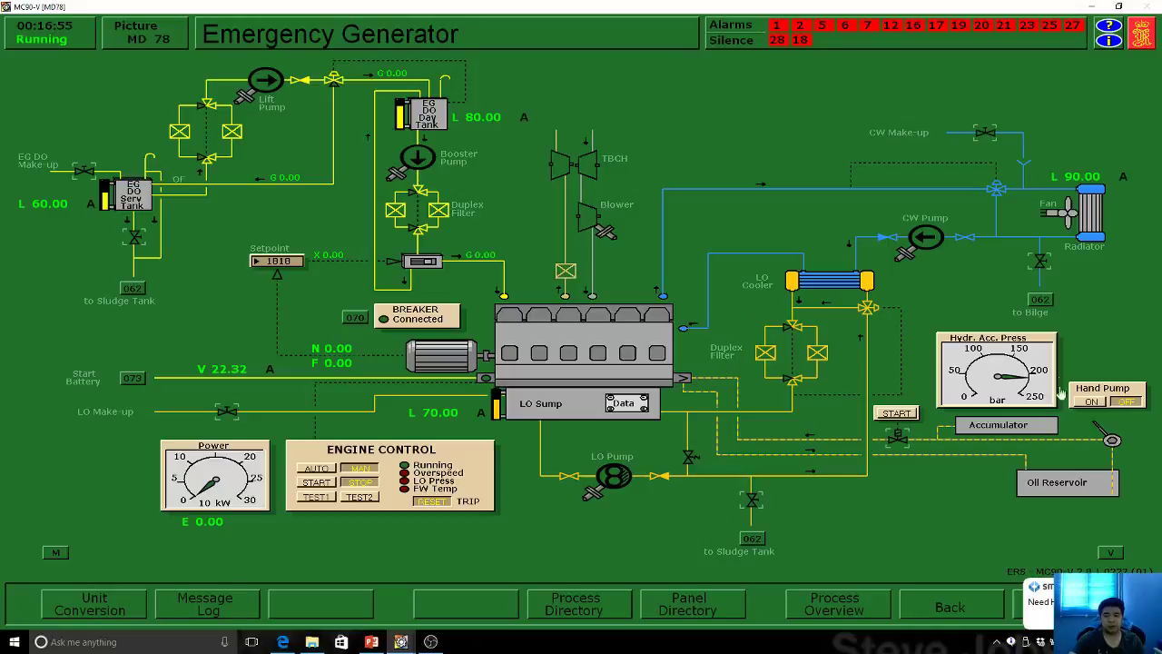
mouse_move(1030, 364)
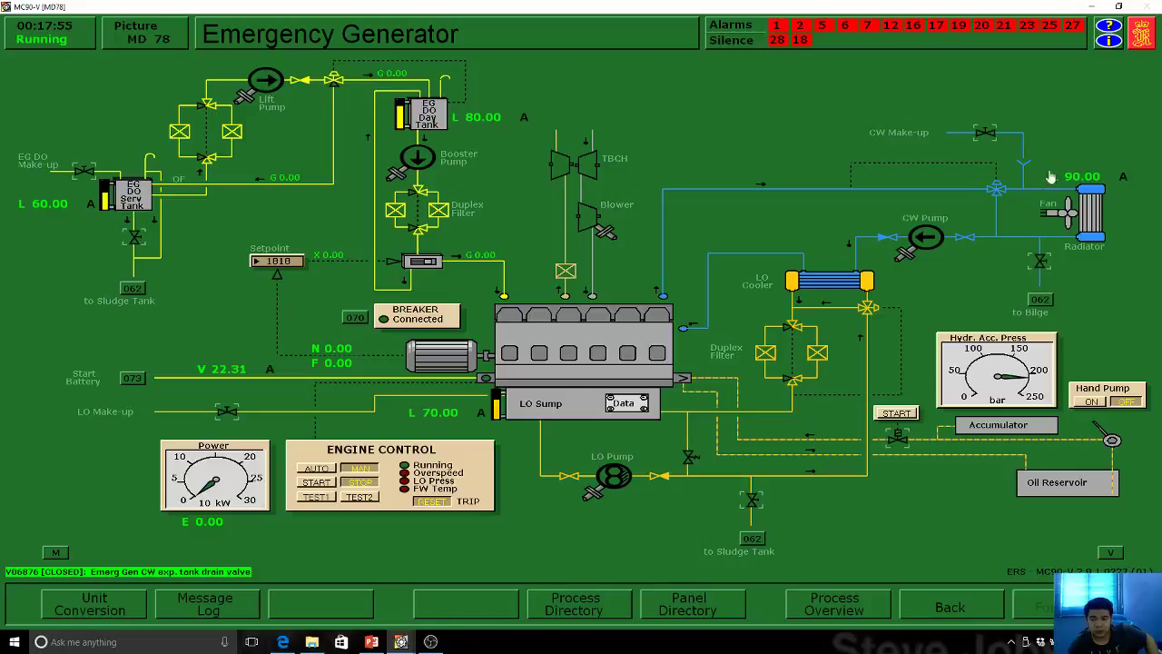
left_click(1097, 194)
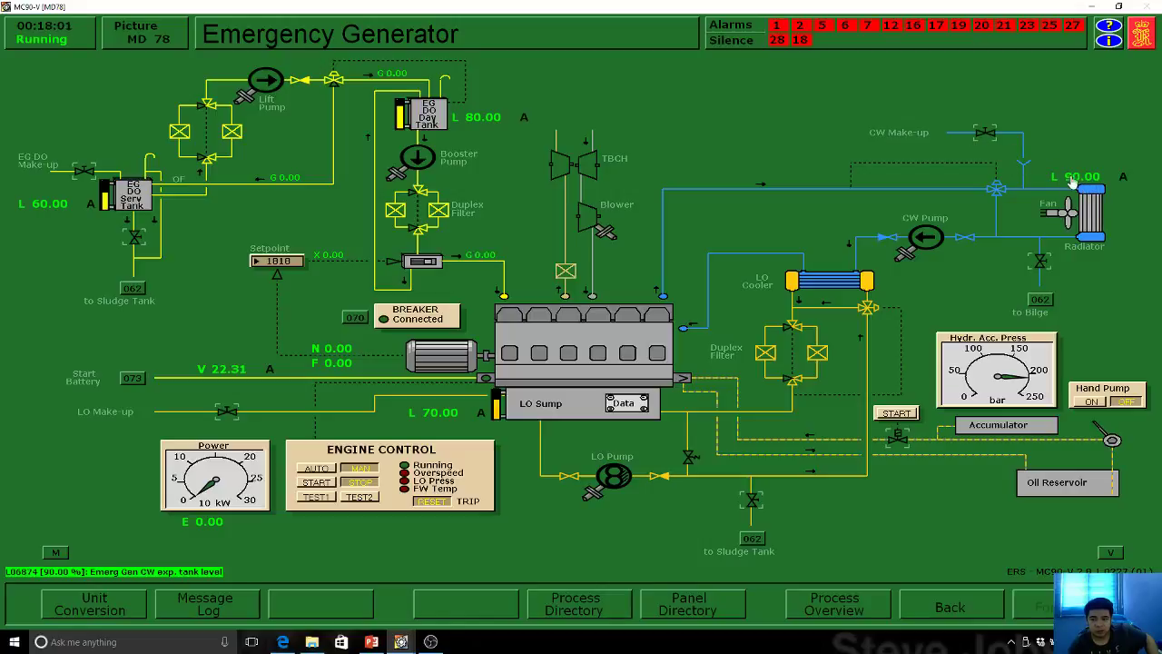
left_click(985, 135)
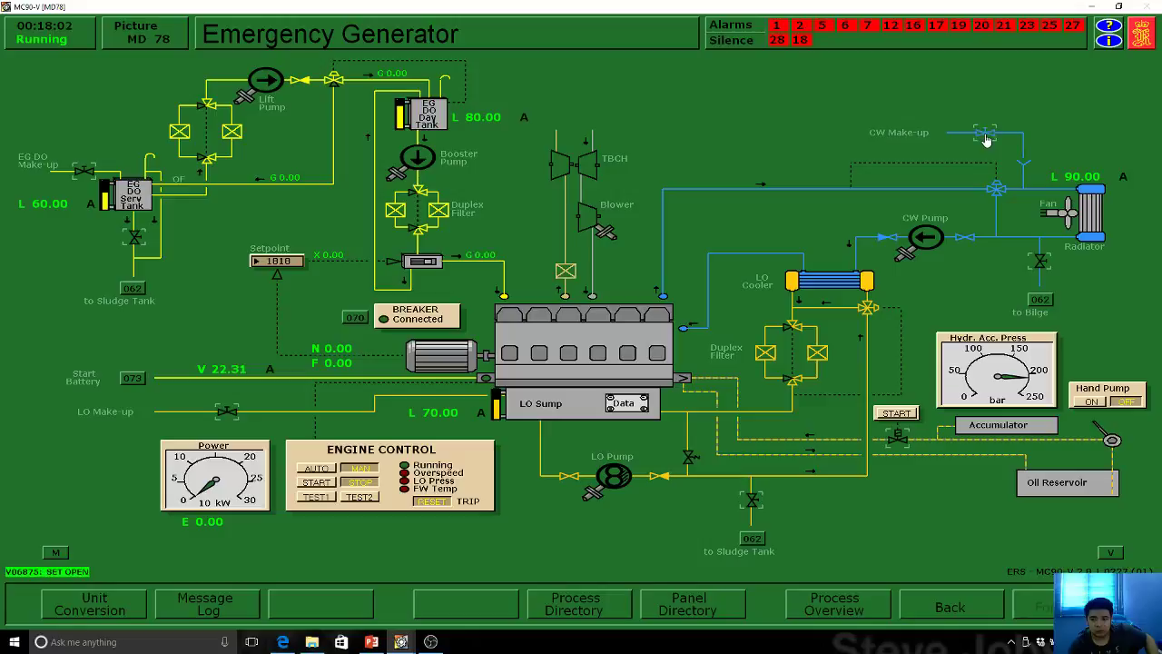
- Close the CW make-up valve and top up the LO sump through the LO make-up valve, leaving the valve closed
left_click(1080, 192)
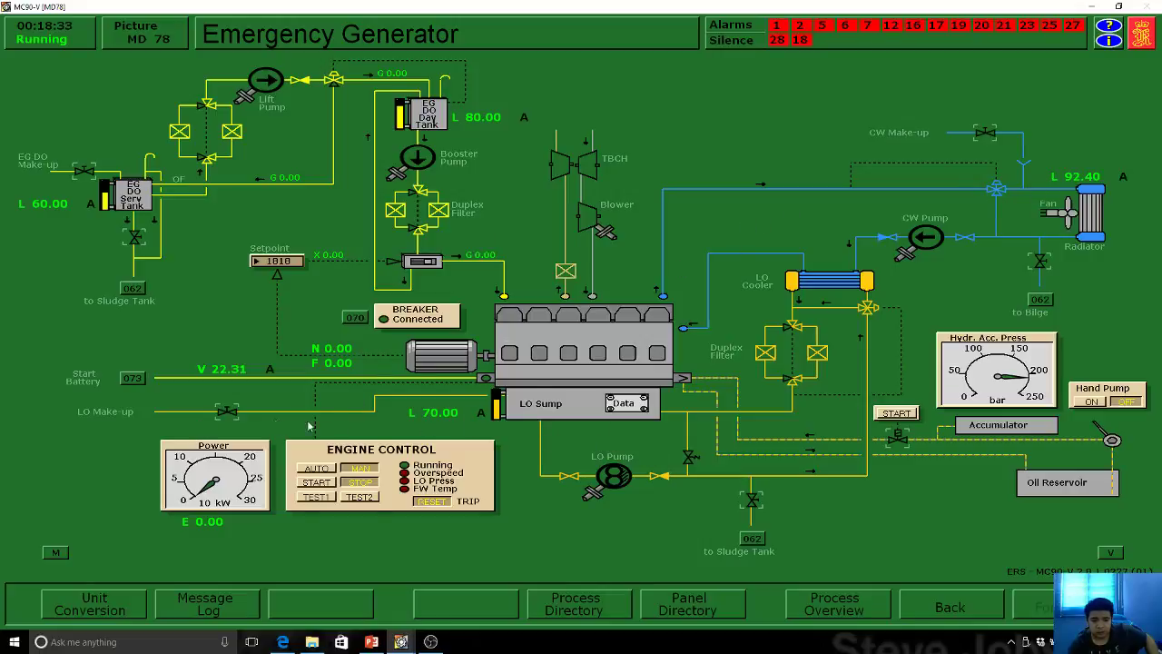
left_click(227, 414)
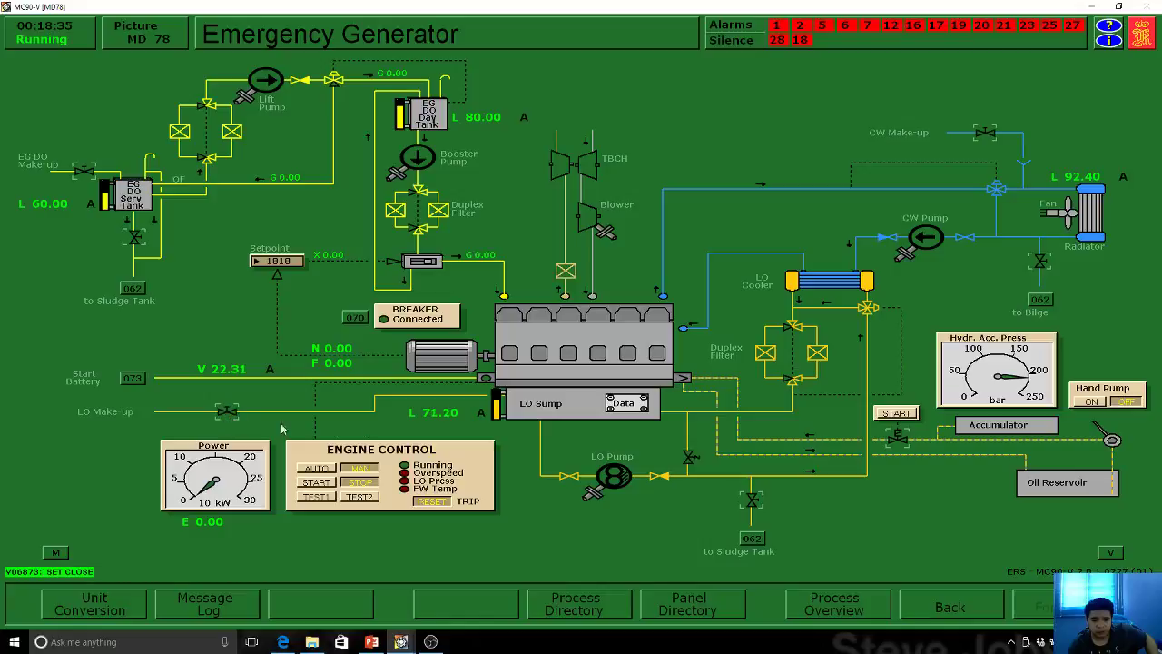
- Examine the emergency generator's rated data and close the data window
mouse_move(425, 419)
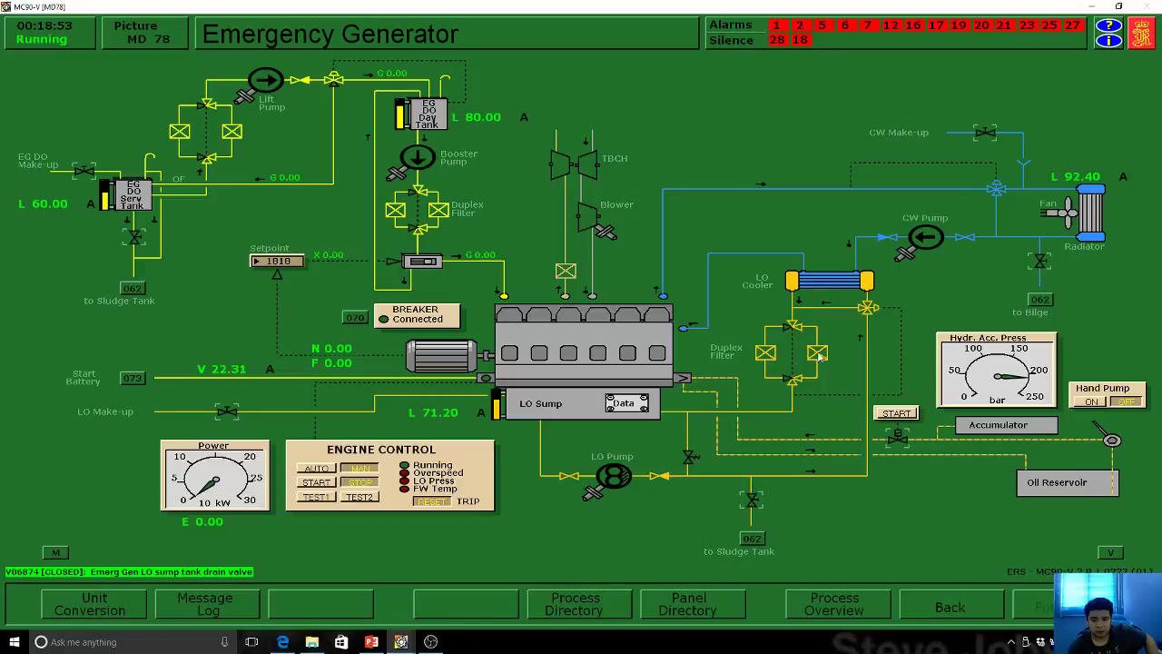
left_click(635, 406)
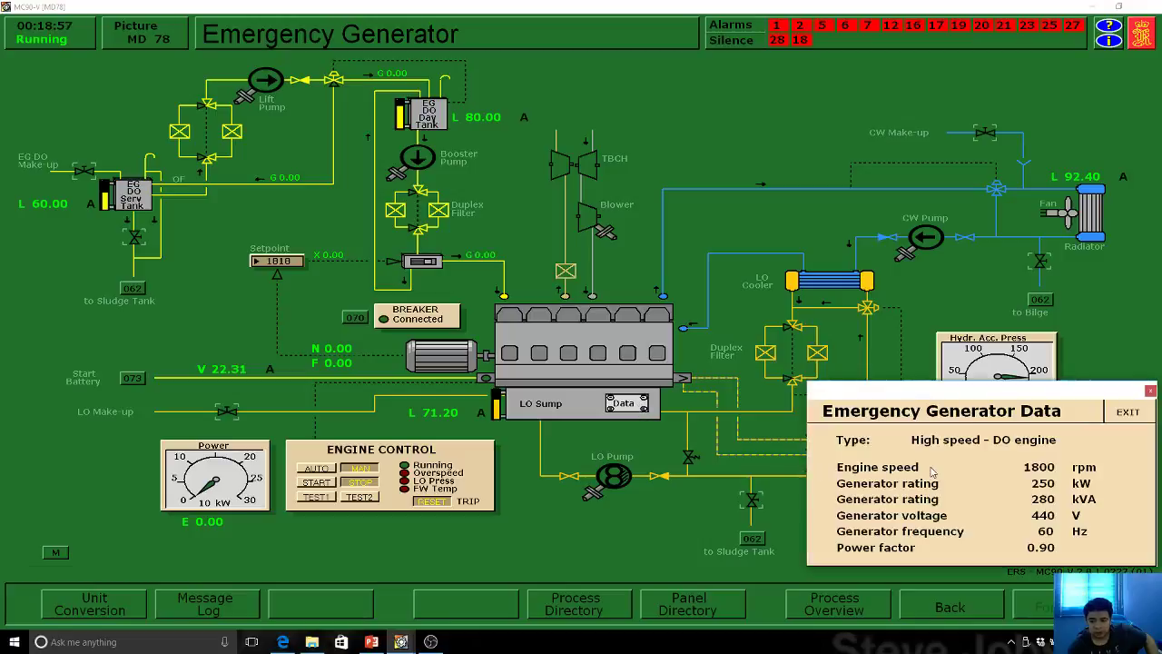
left_click(1140, 412)
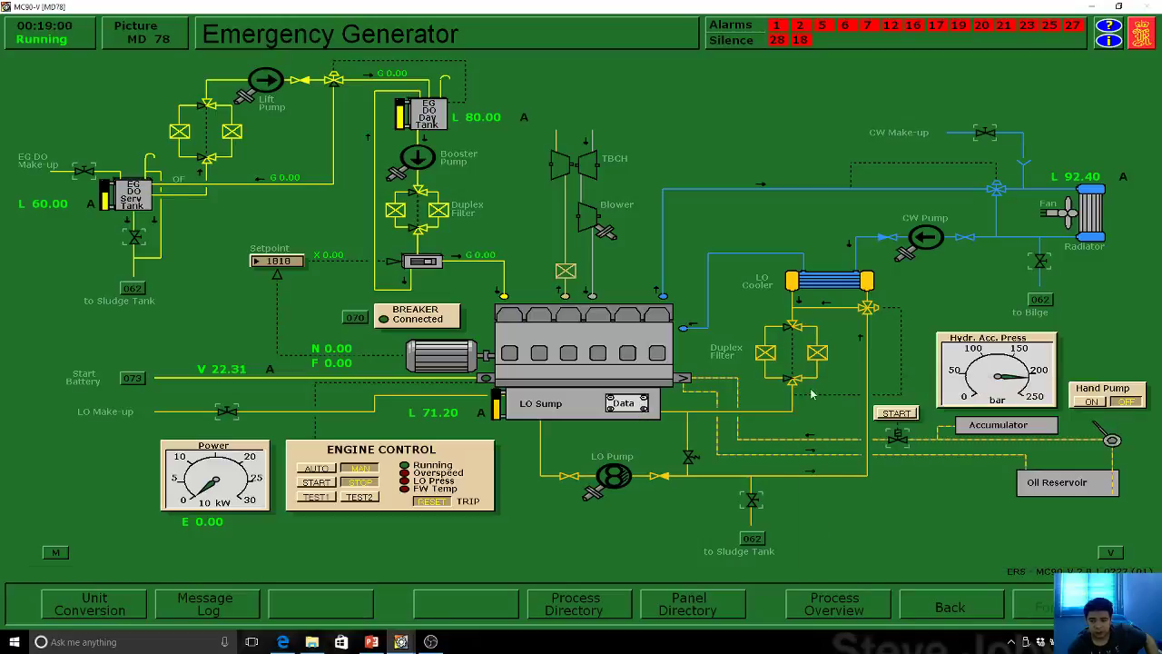
left_click(626, 407)
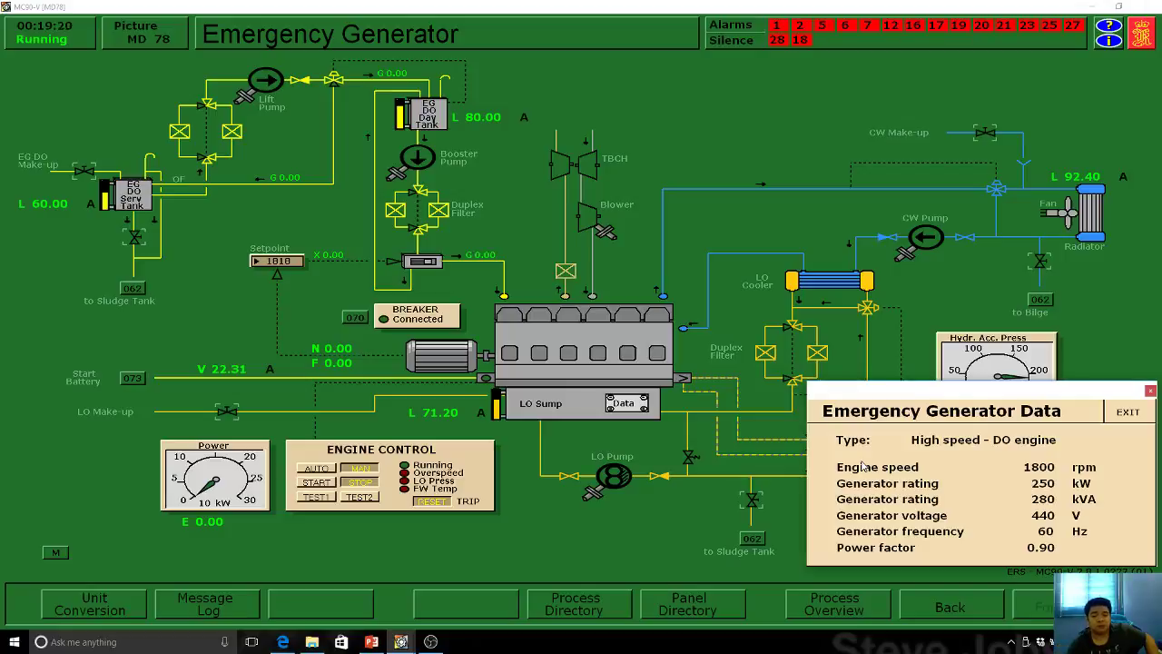
left_click(1134, 417)
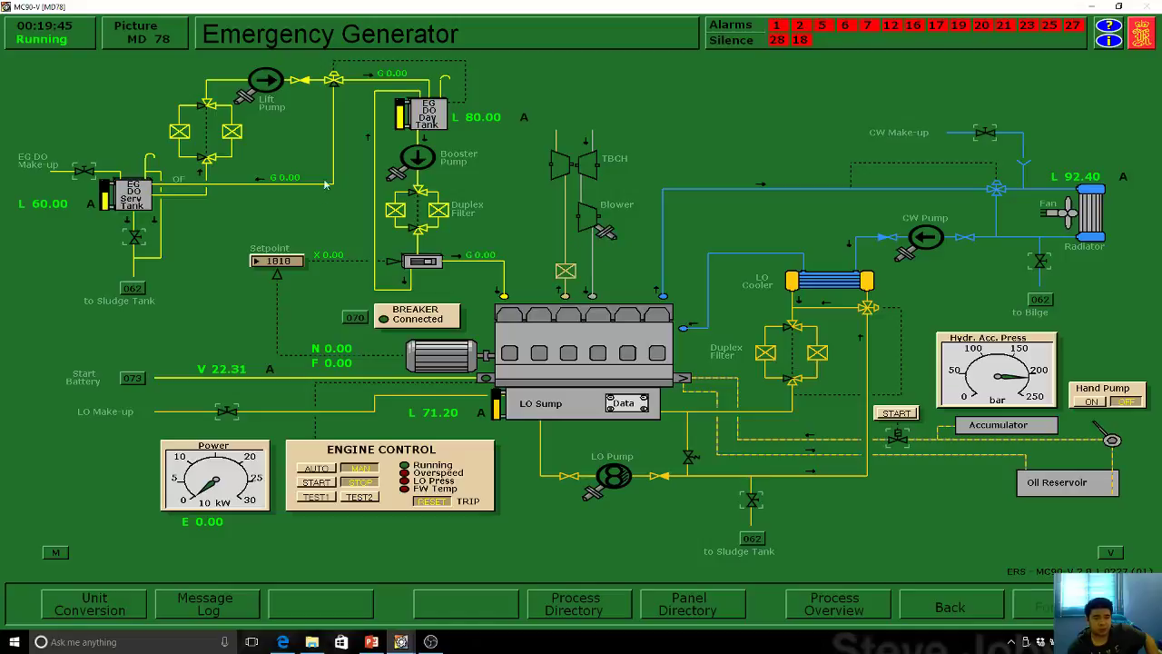
- Fill the EG DO service tank through its make-up valve and close the valve
left_click(83, 174)
left_click(84, 175)
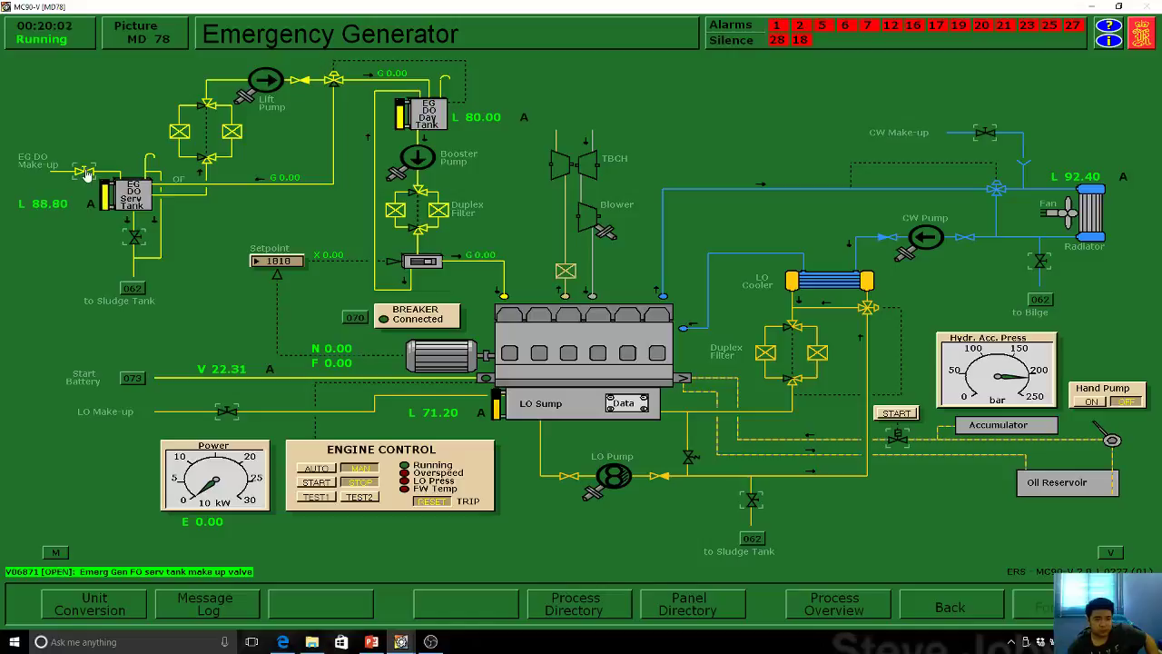
left_click(84, 171)
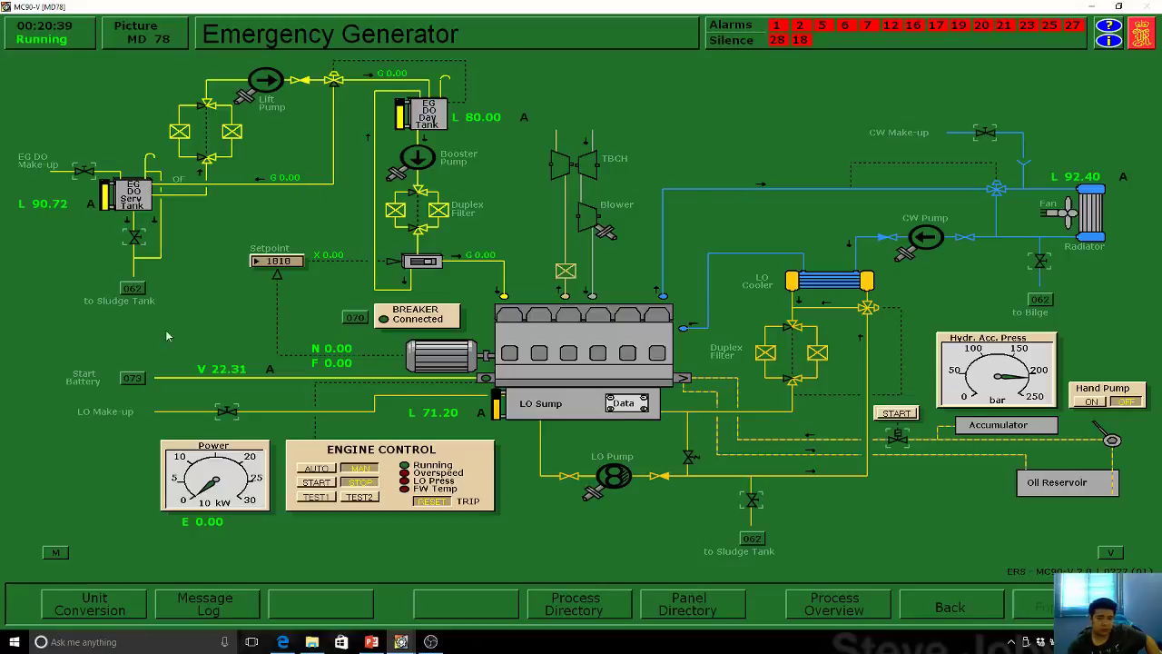
- Start the emergency generator hydraulically from the accumulator and stop it from the engine control
left_click(363, 485)
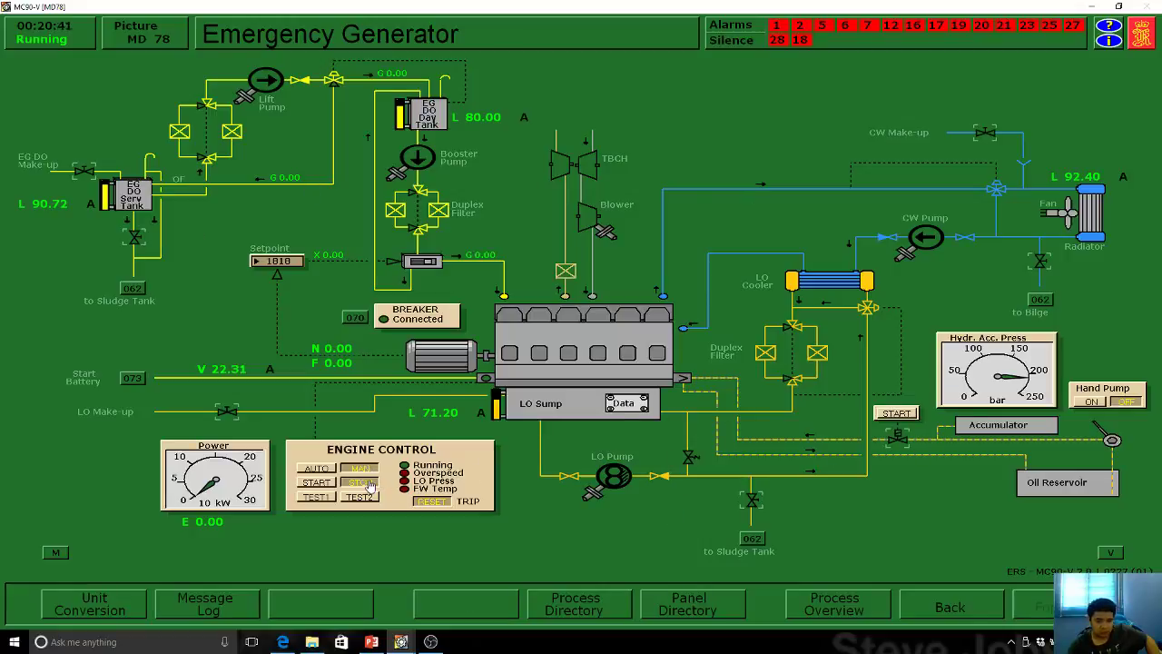
left_click(900, 415)
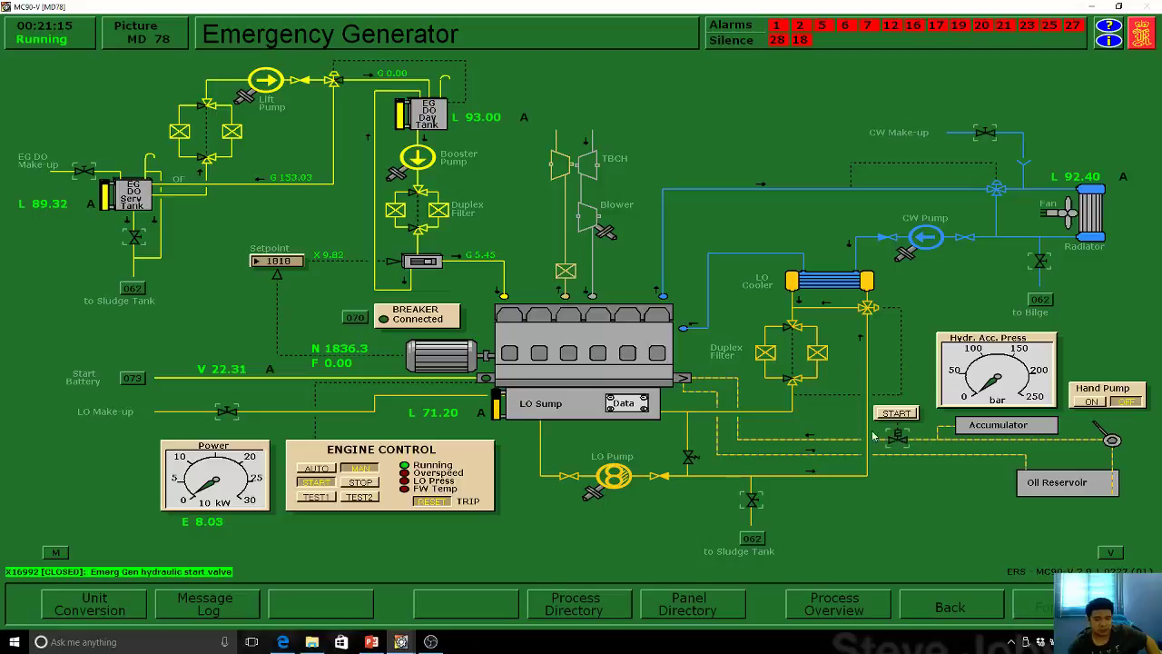
left_click(361, 482)
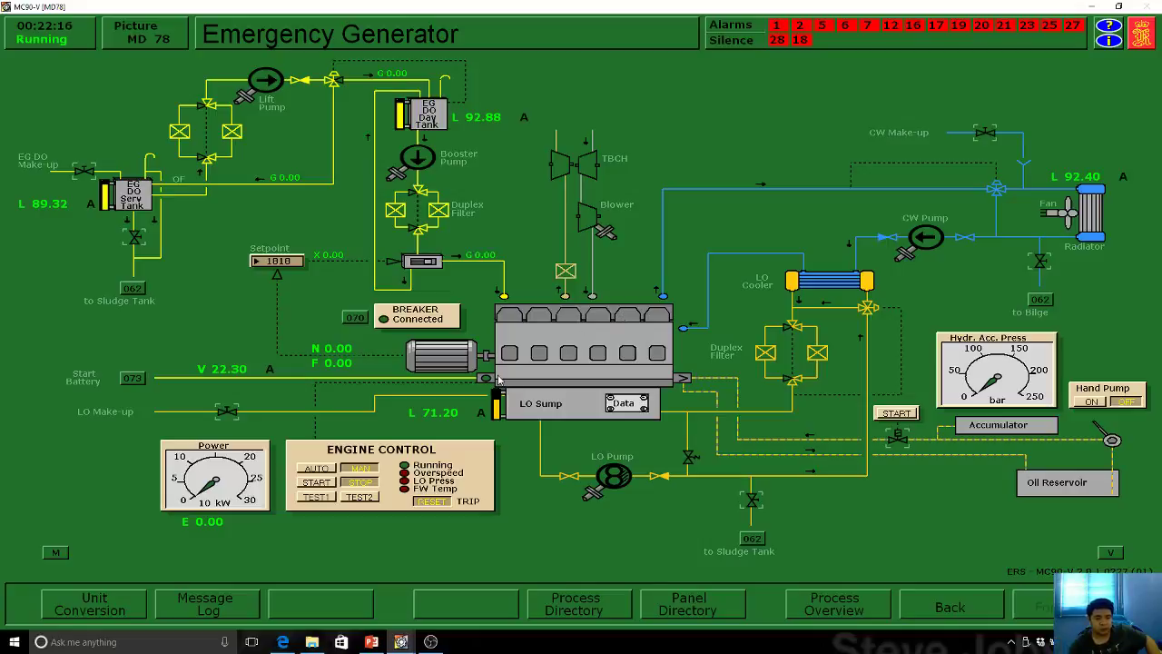
- Start the emergency generator electrically in manual mode and check the start battery voltage
left_click(317, 483)
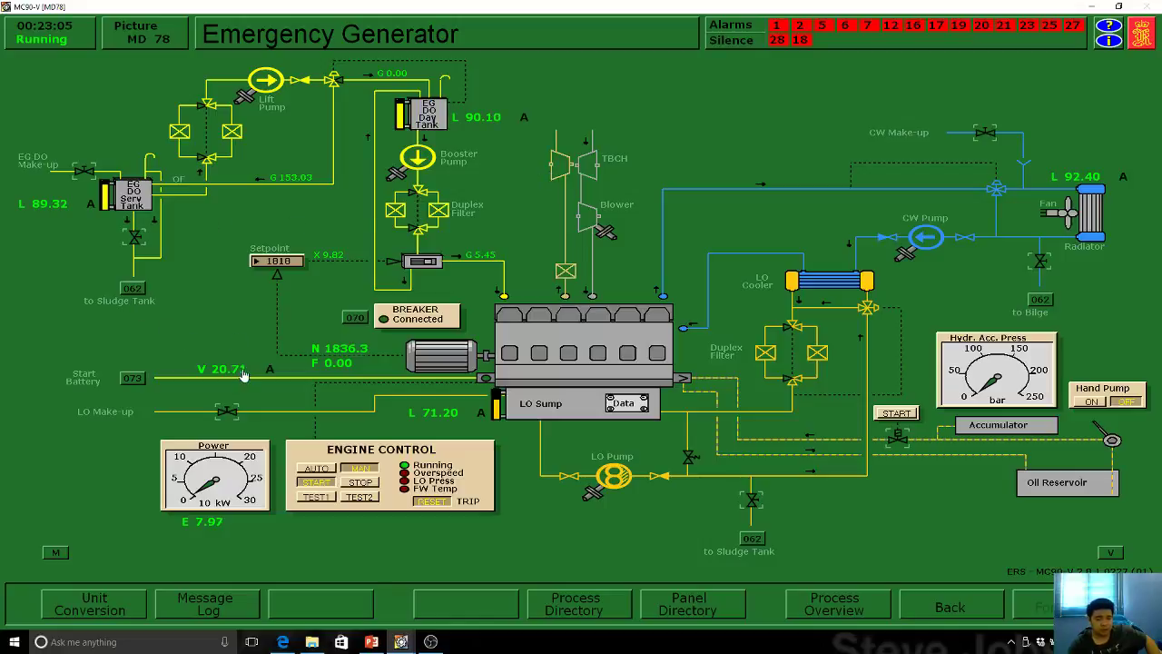
mouse_move(244, 375)
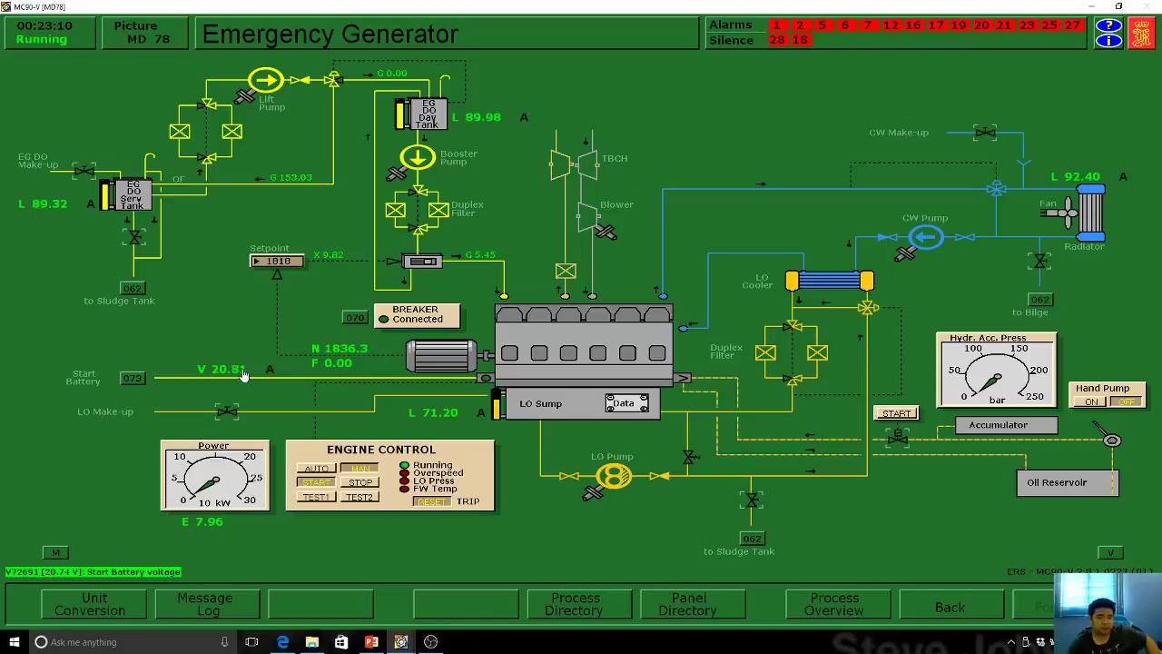
left_click(357, 320)
left_click(941, 601)
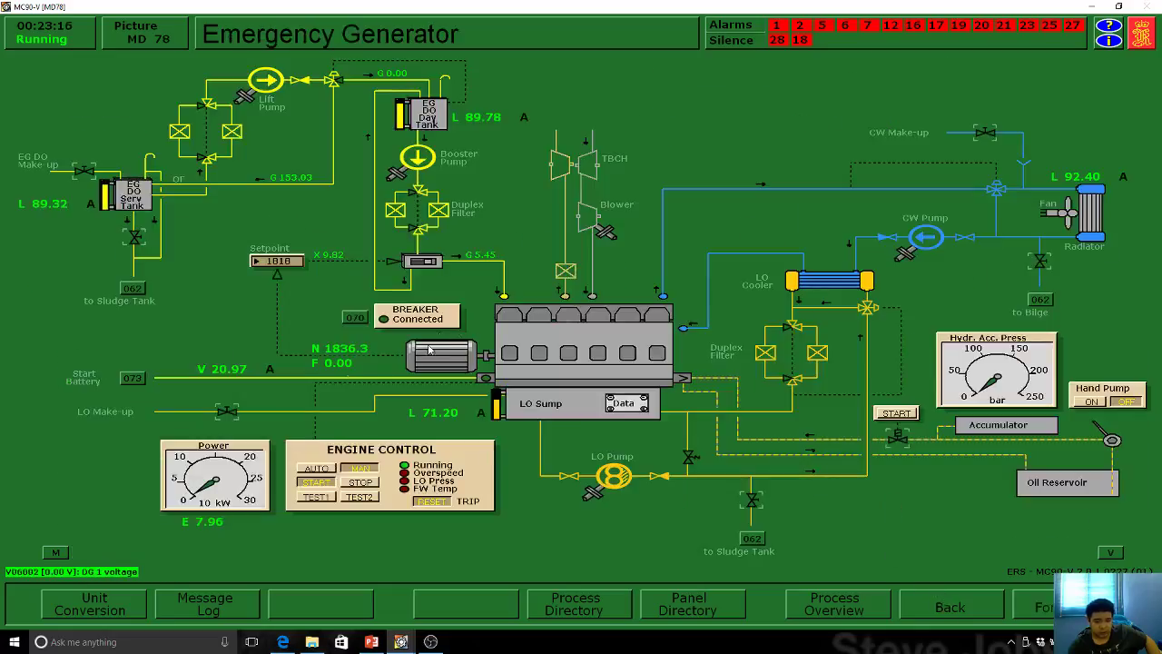
- In the Electric Power Plant picture, switch on the emergency generator's voltage control and lower its governor speed
left_click(355, 319)
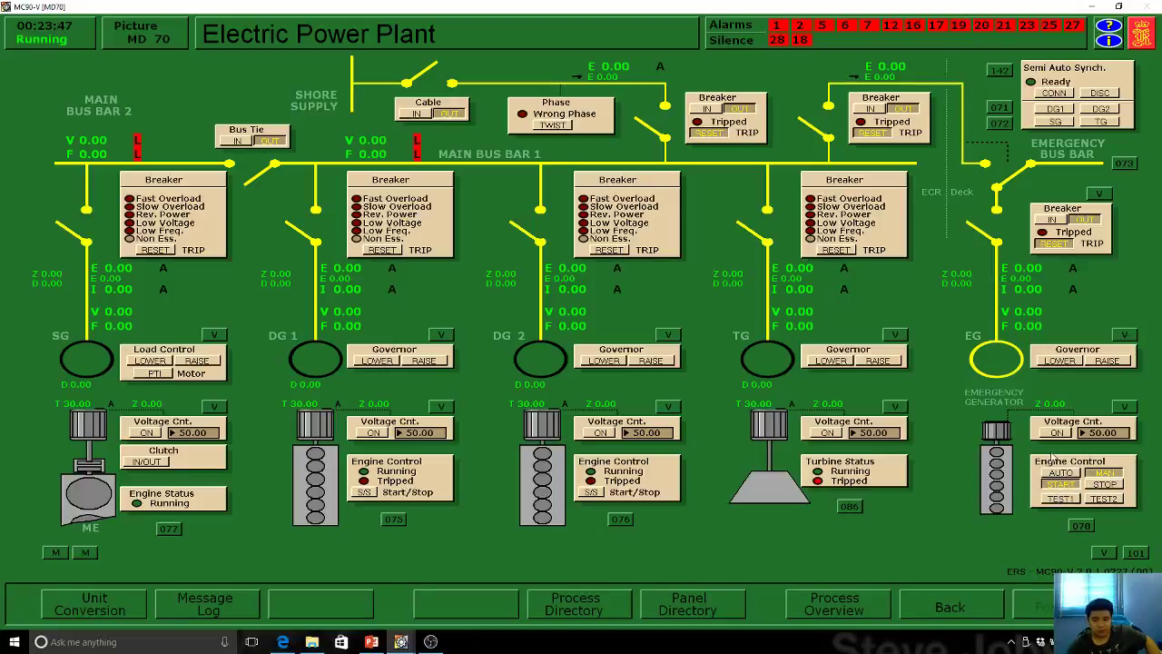
left_click(1083, 526)
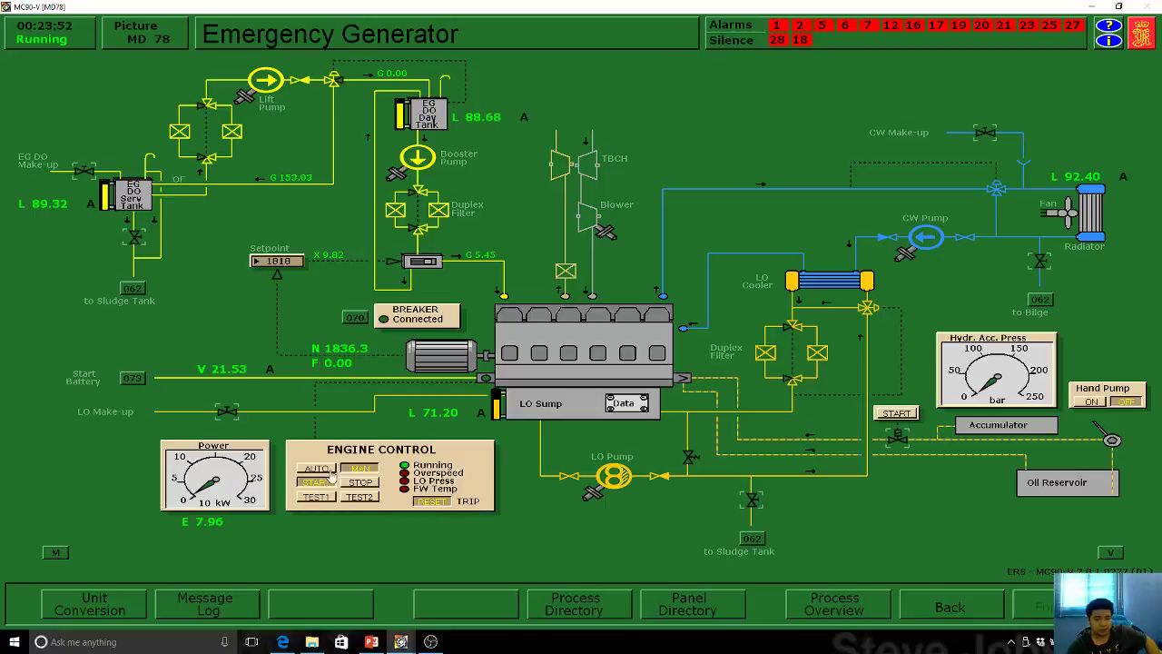
left_click(354, 318)
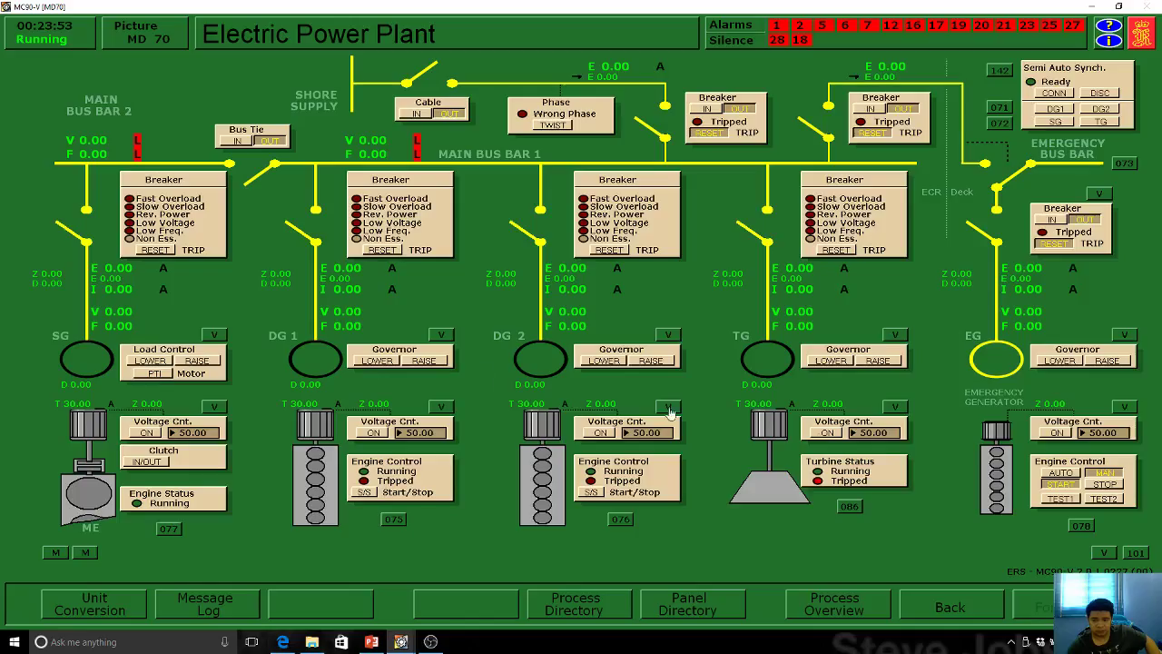
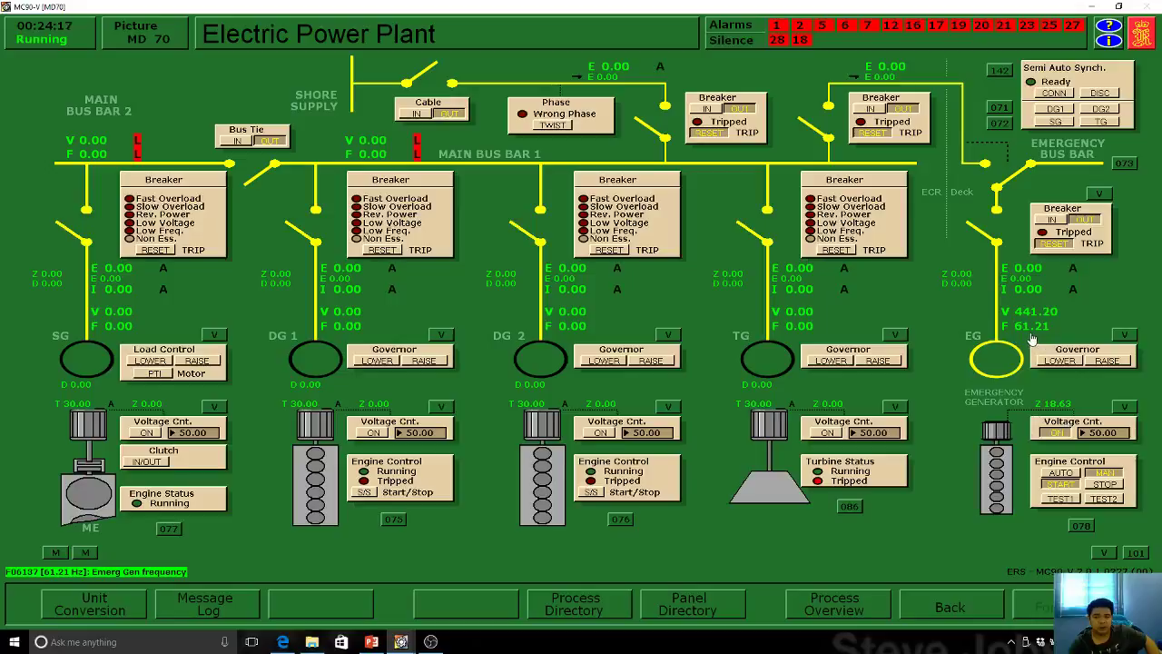
left_click(1058, 362)
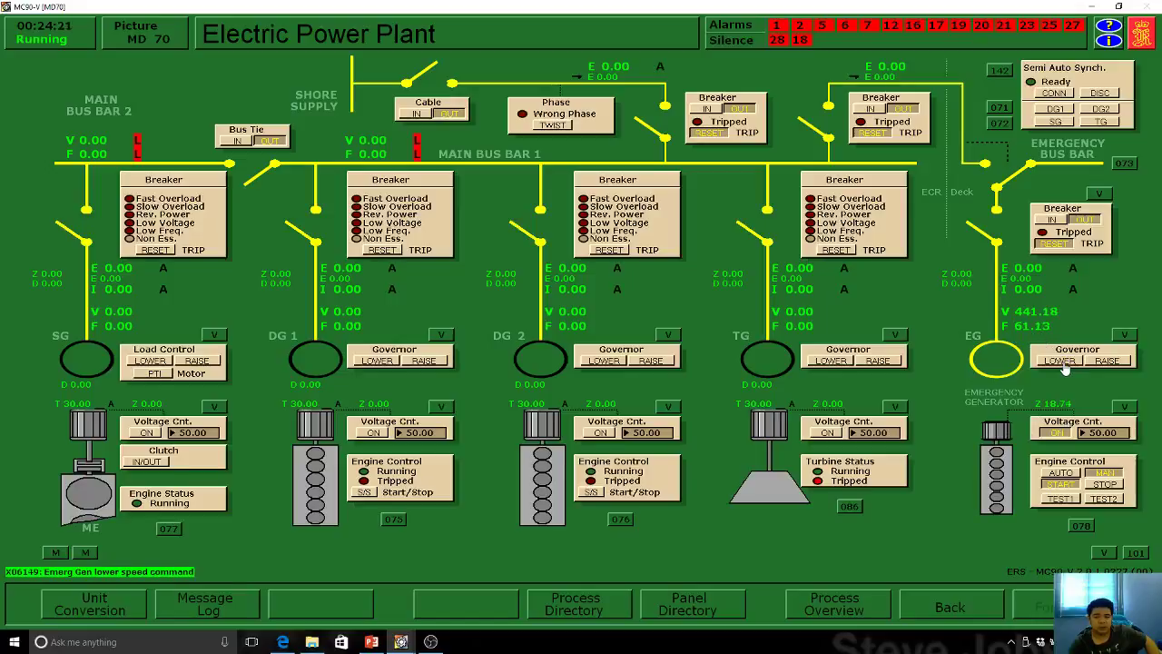
left_click(1065, 365)
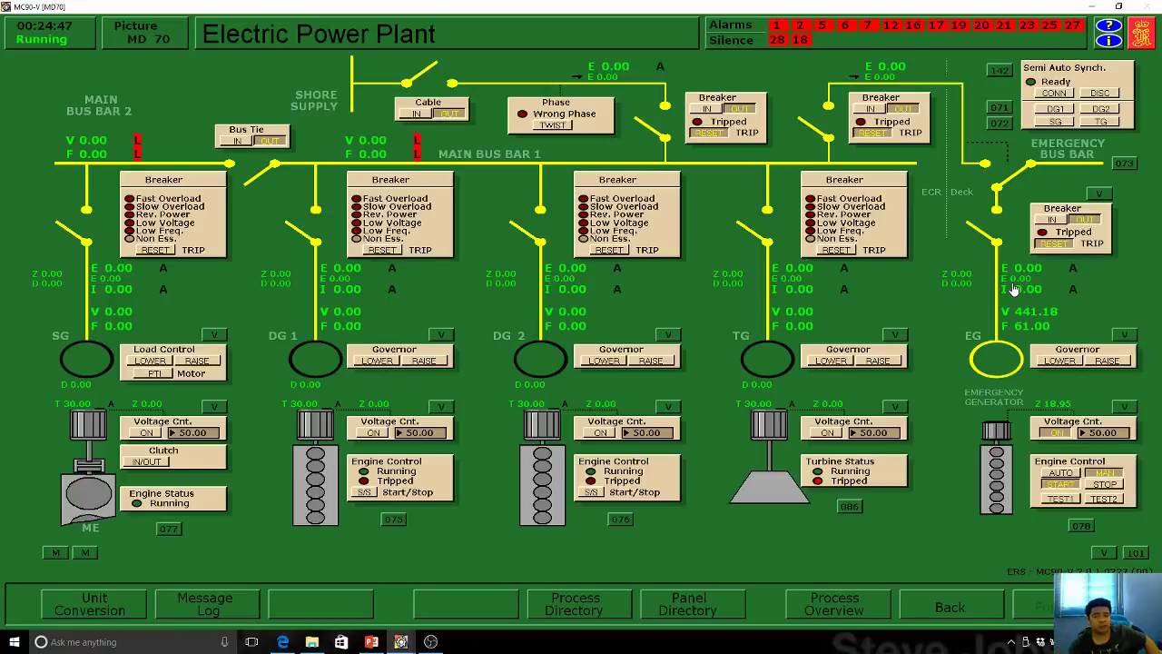
- Connect the emergency generator's breaker and set its engine control to AUTO, checking both in the Emergency Generator picture
left_click(1056, 221)
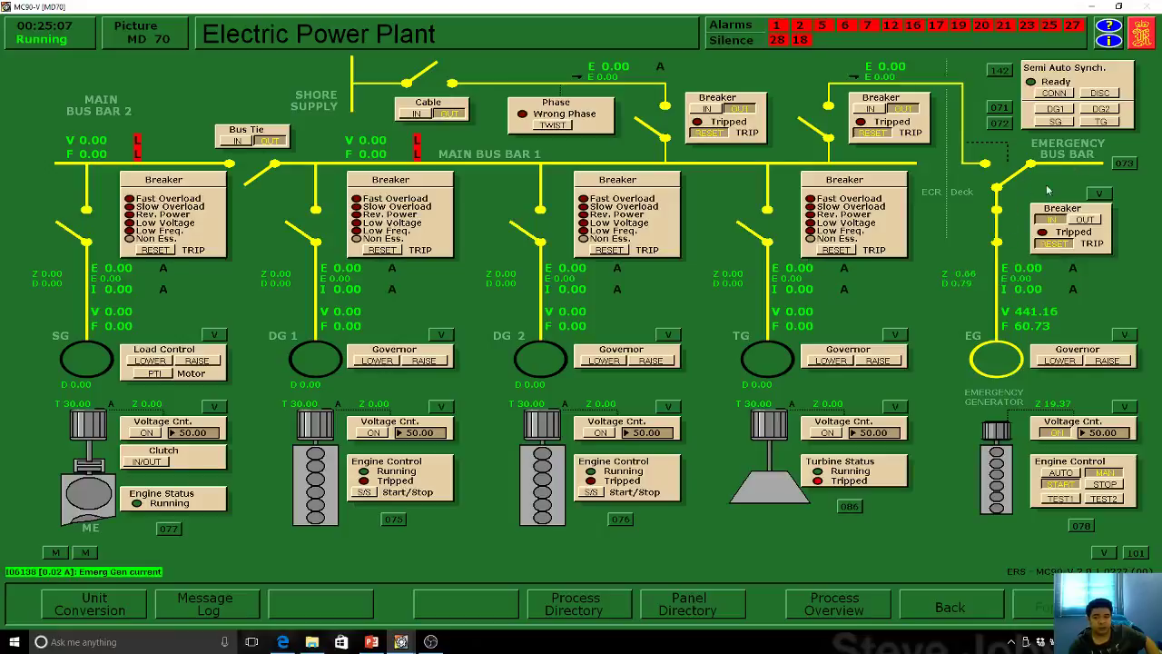
left_click(1060, 474)
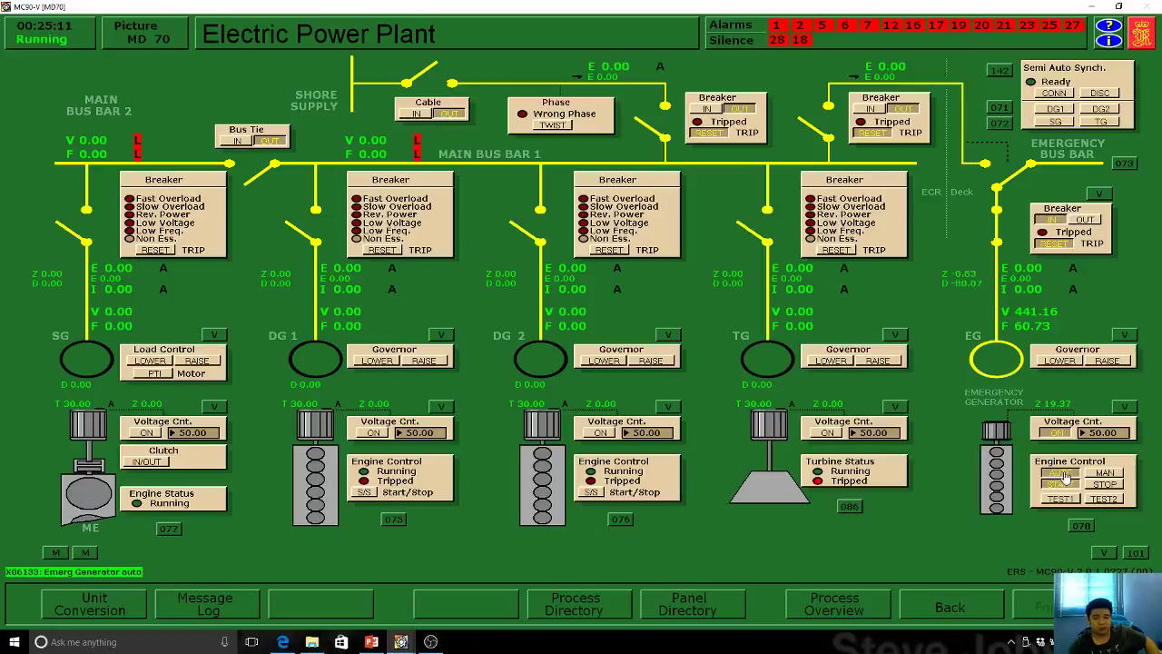
left_click(1081, 526)
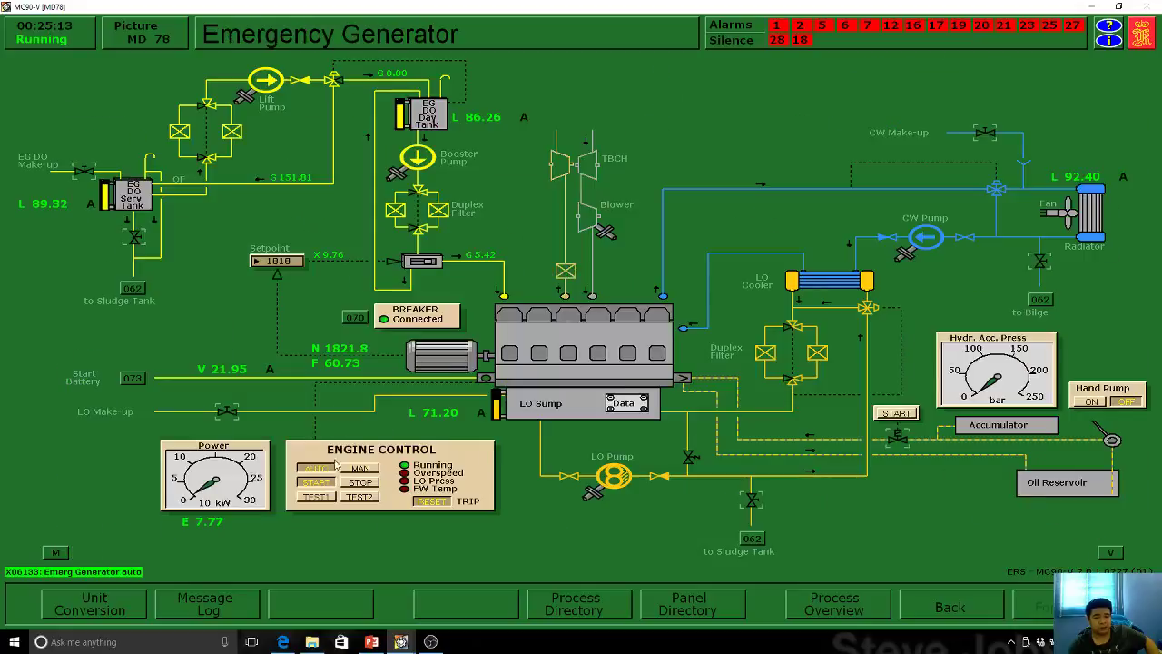
left_click(354, 316)
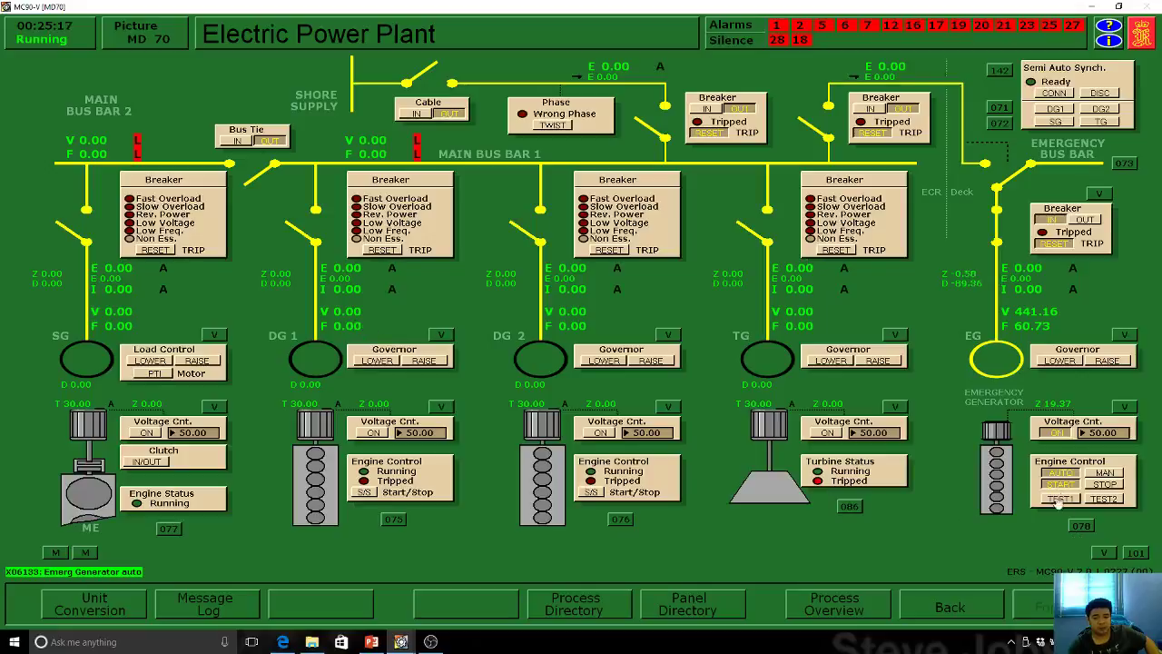
left_click(1079, 526)
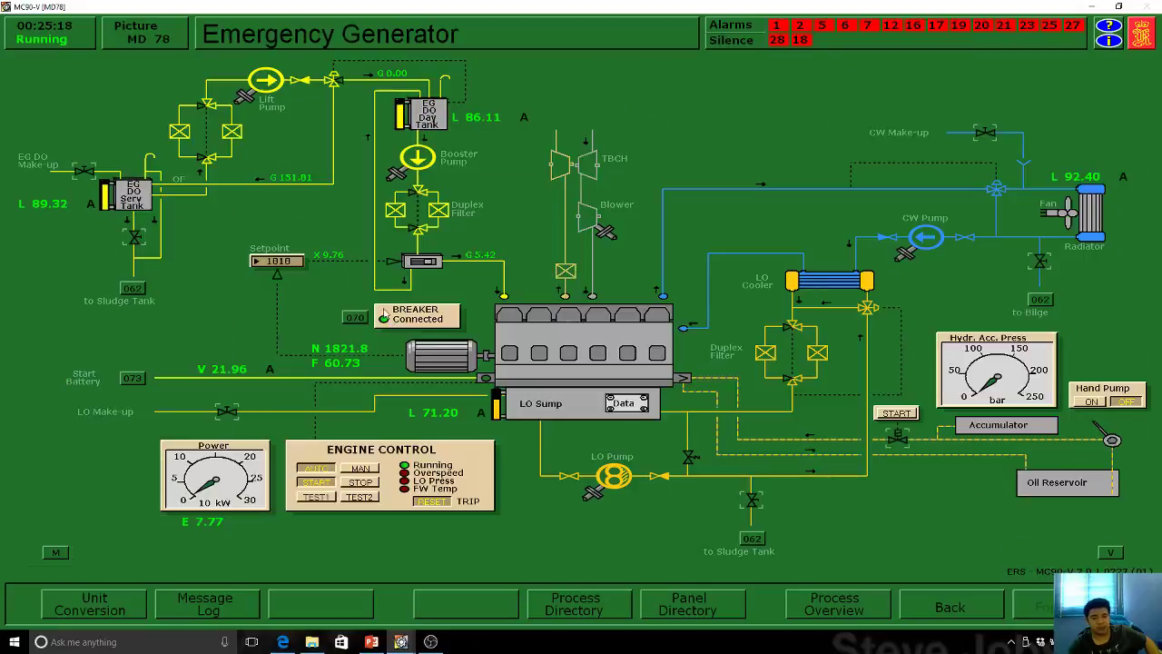
left_click(356, 318)
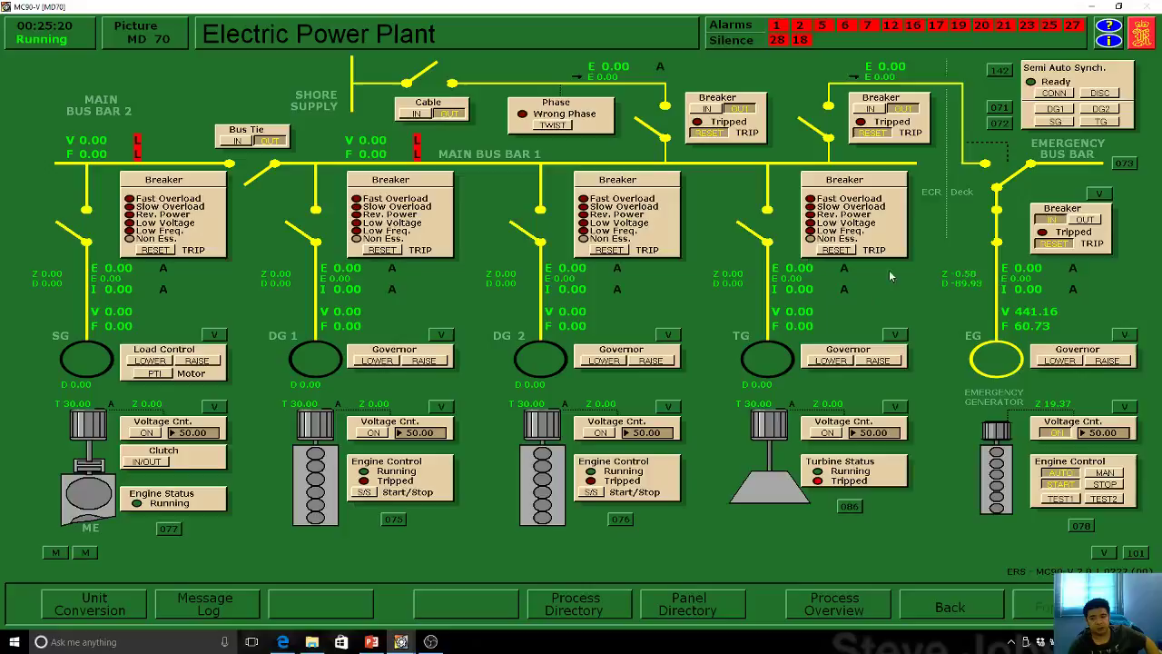
- Open the Emergency Switchboard picture and connect all Section A1 feeder breakers, from Steering Gear 2 to Elevator System
left_click(1123, 172)
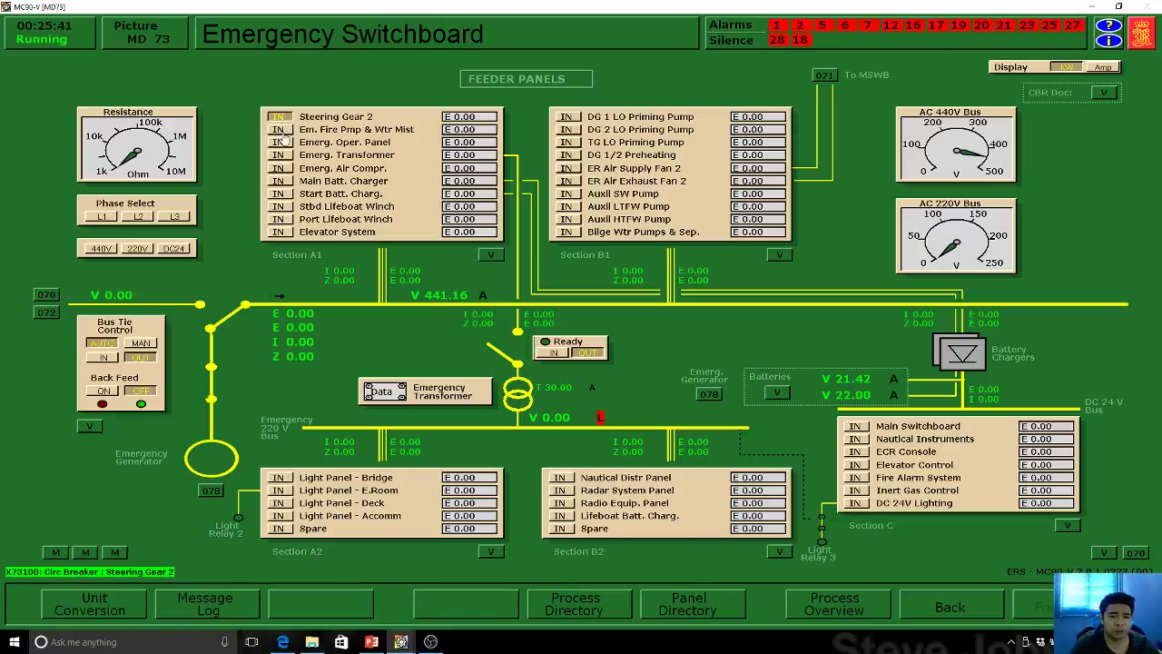
left_click(279, 156)
left_click(279, 168)
left_click(278, 181)
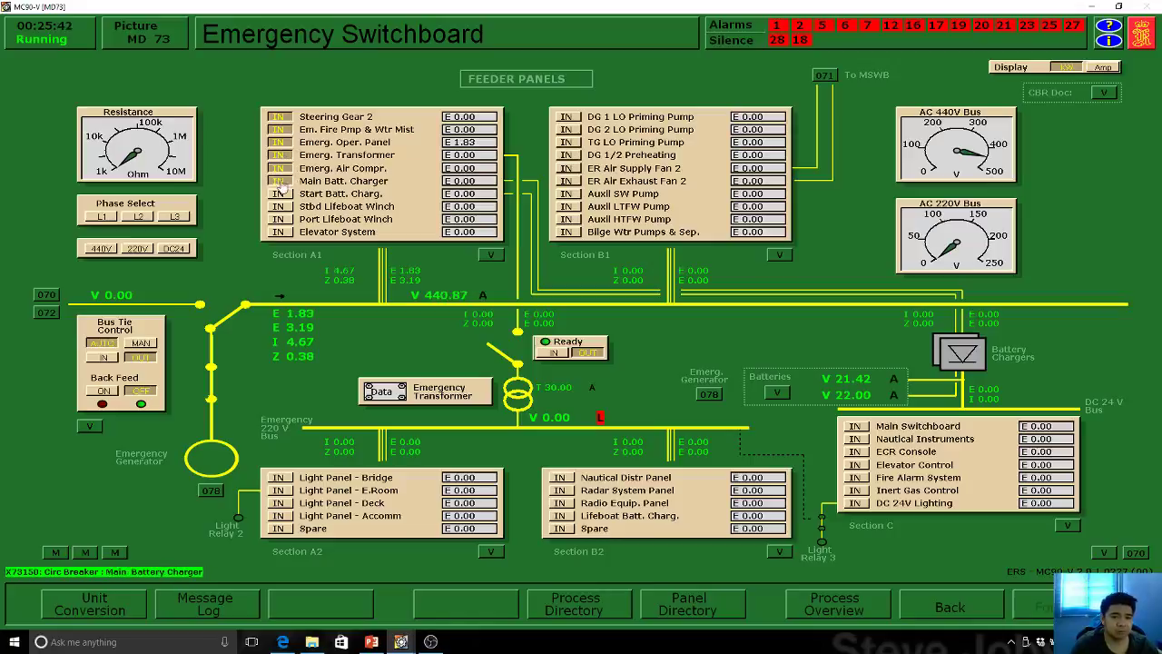
left_click(279, 193)
left_click(279, 206)
left_click(279, 219)
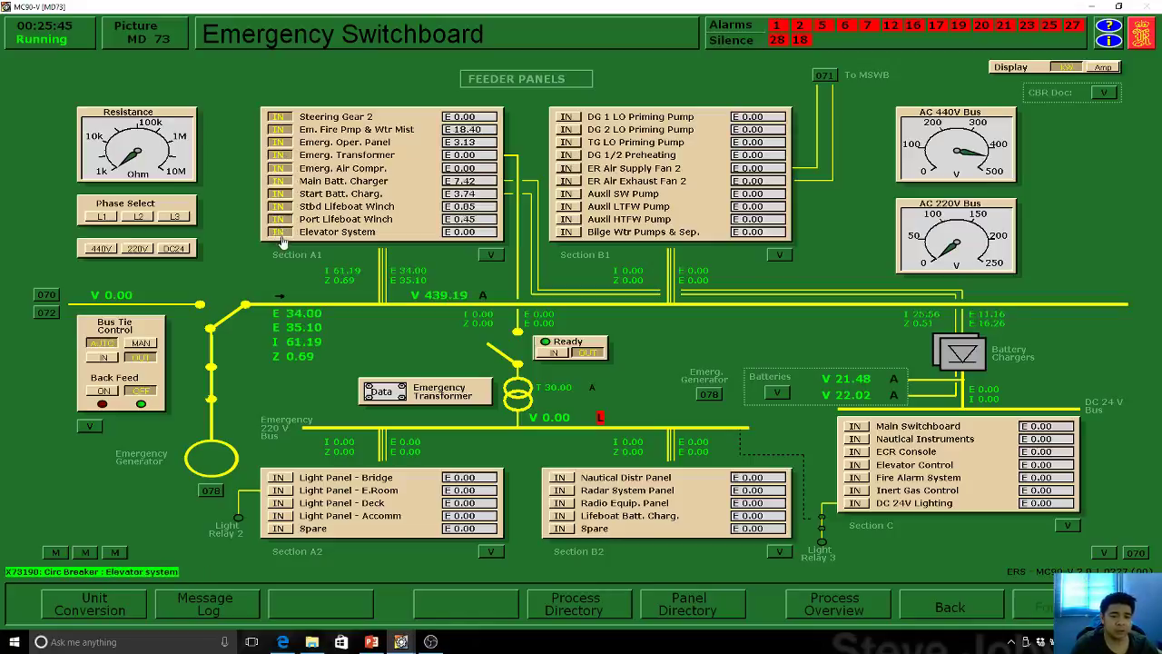
- Connect all Section B1 feeder breakers, from Bilge Wtr Pumps & Sep. up to DG 1 LO Priming Pump
left_click(566, 232)
left_click(566, 218)
left_click(566, 207)
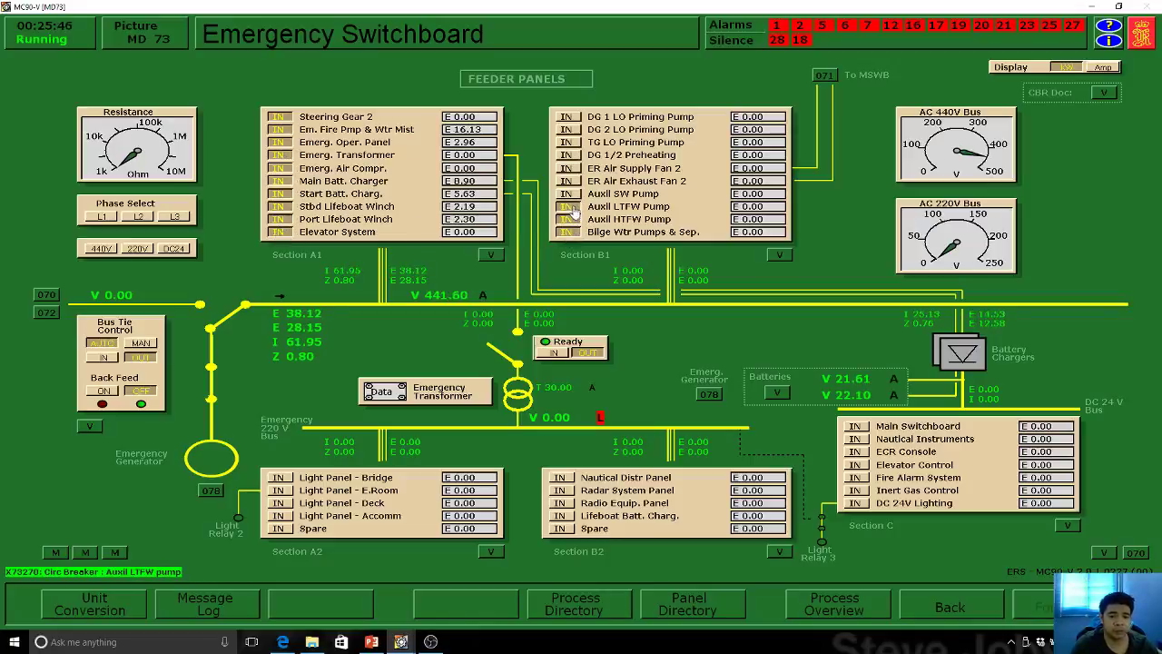
left_click(566, 193)
left_click(568, 181)
left_click(568, 168)
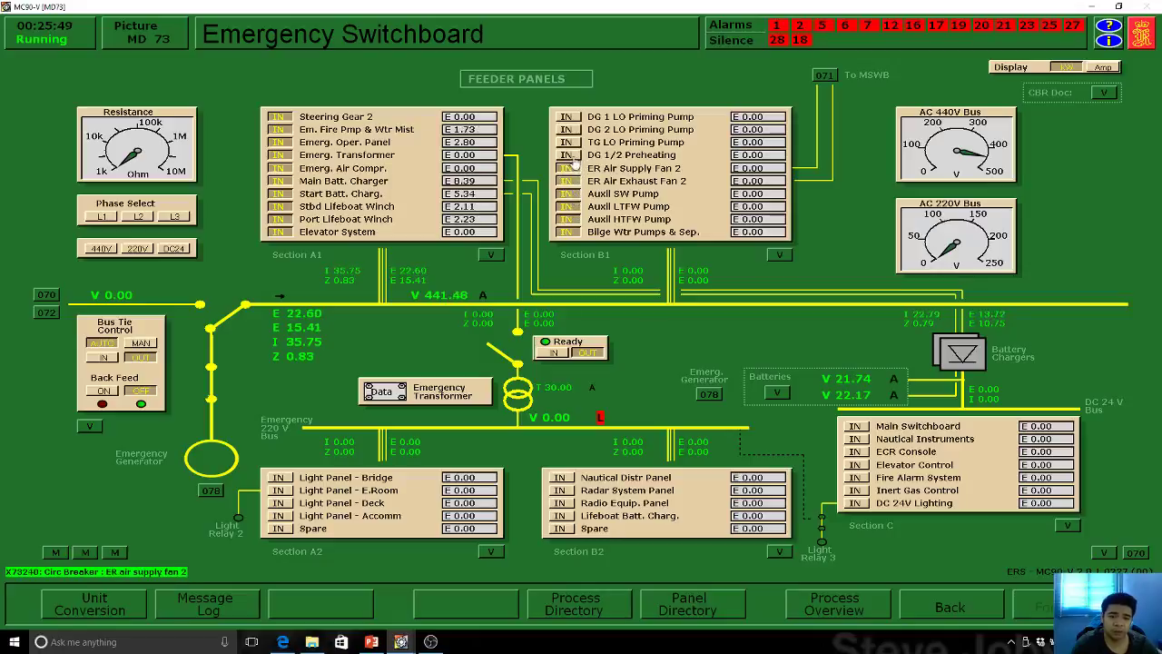
left_click(569, 155)
left_click(570, 142)
left_click(570, 129)
left_click(571, 117)
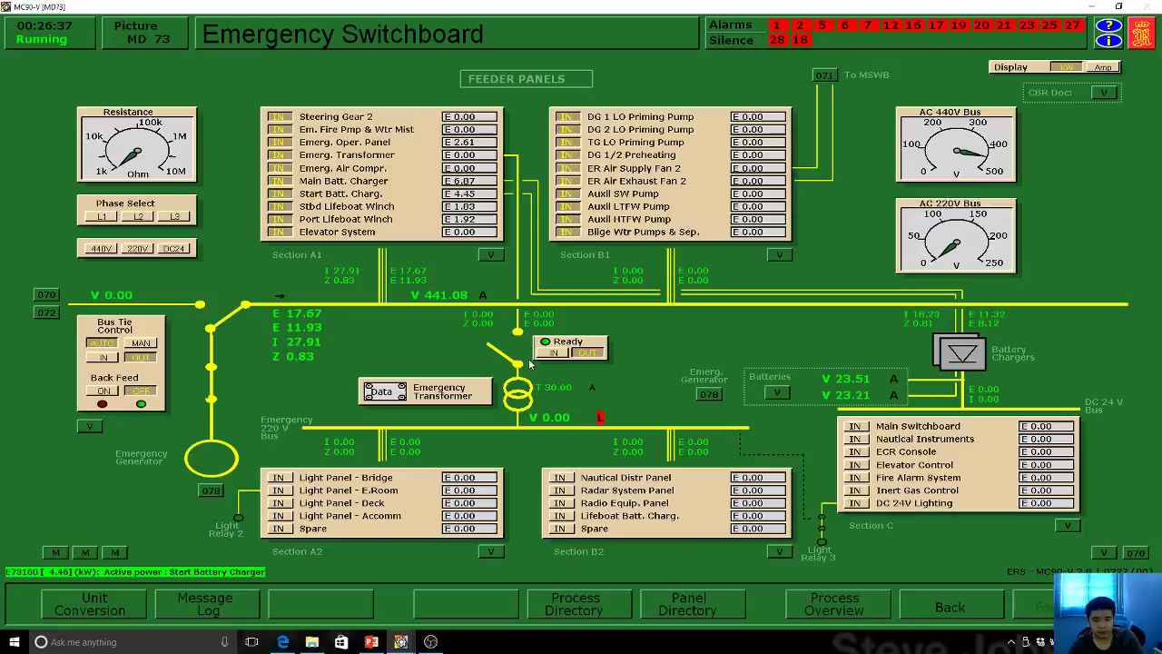
- Examine the emergency transformer's rated data and close the data window
left_click(385, 391)
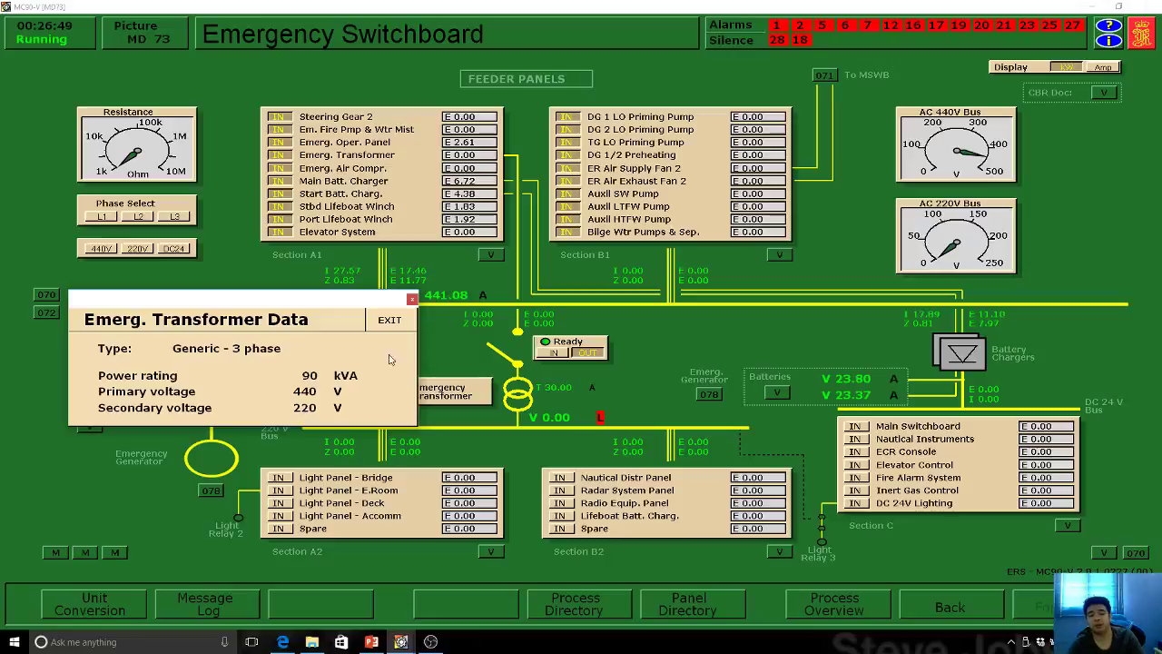
left_click(391, 320)
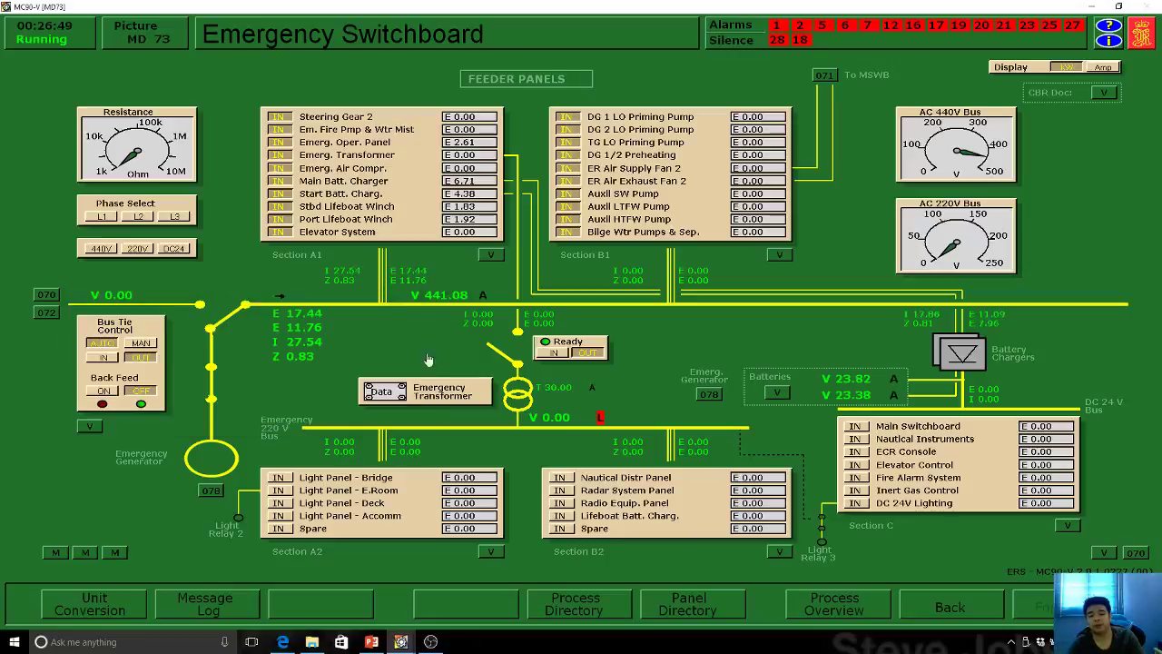
- Review the emergency transformer's rated data, close the data window and connect the transformer's inlet breaker to the emergency 220 V bus
left_click(383, 392)
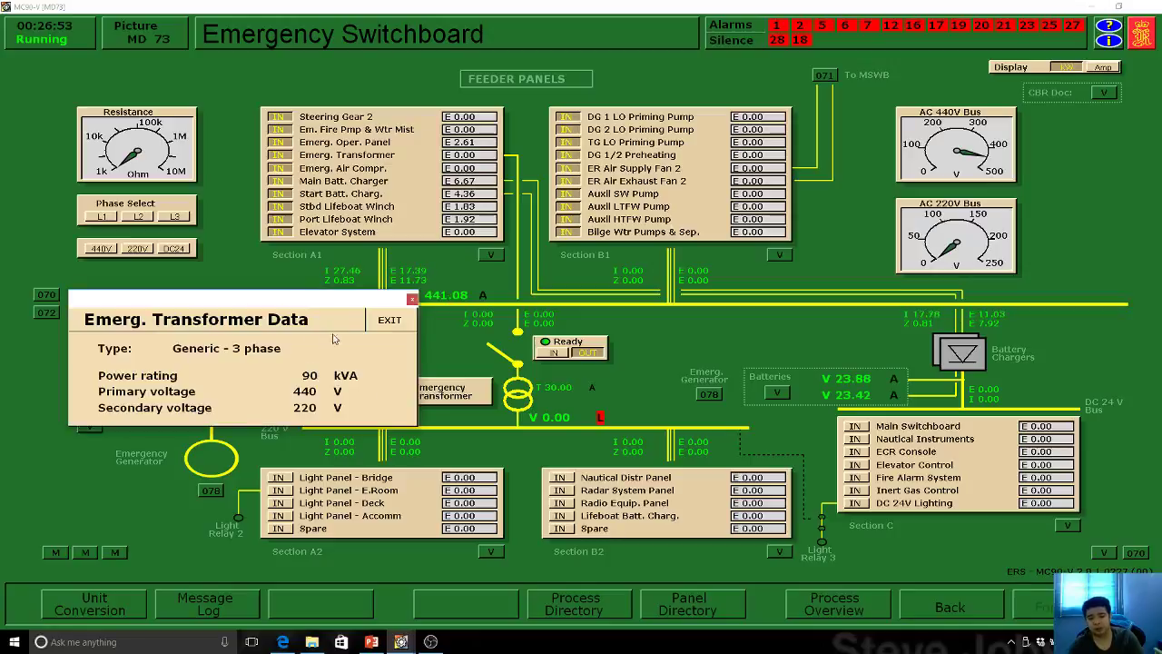
left_click(390, 321)
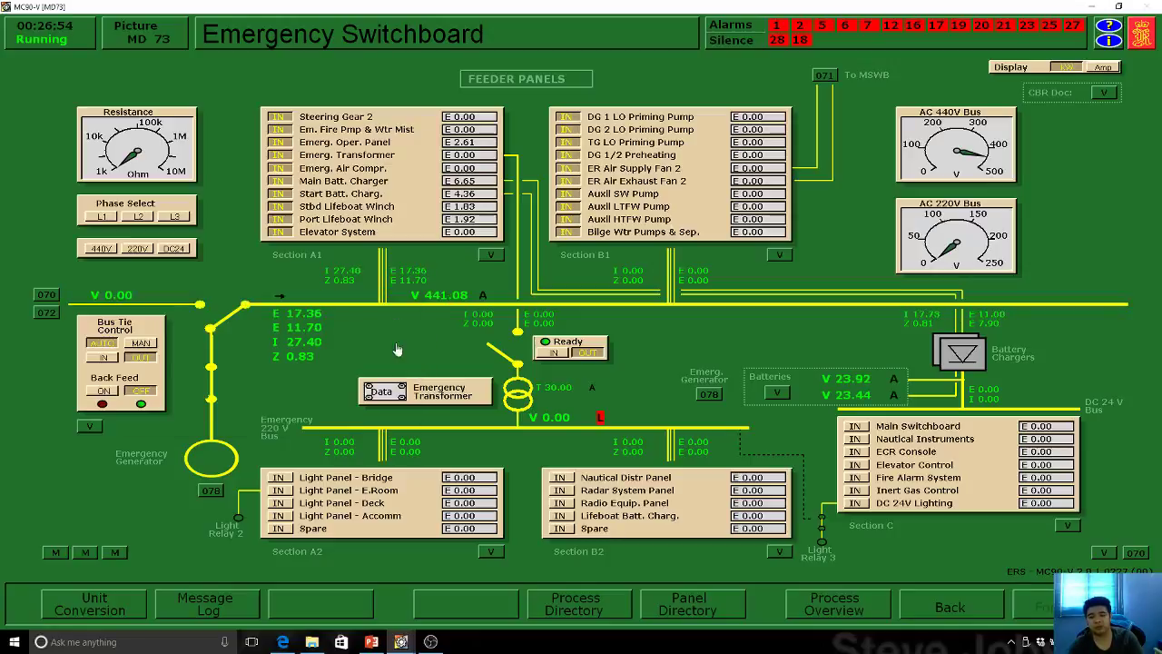
left_click(550, 353)
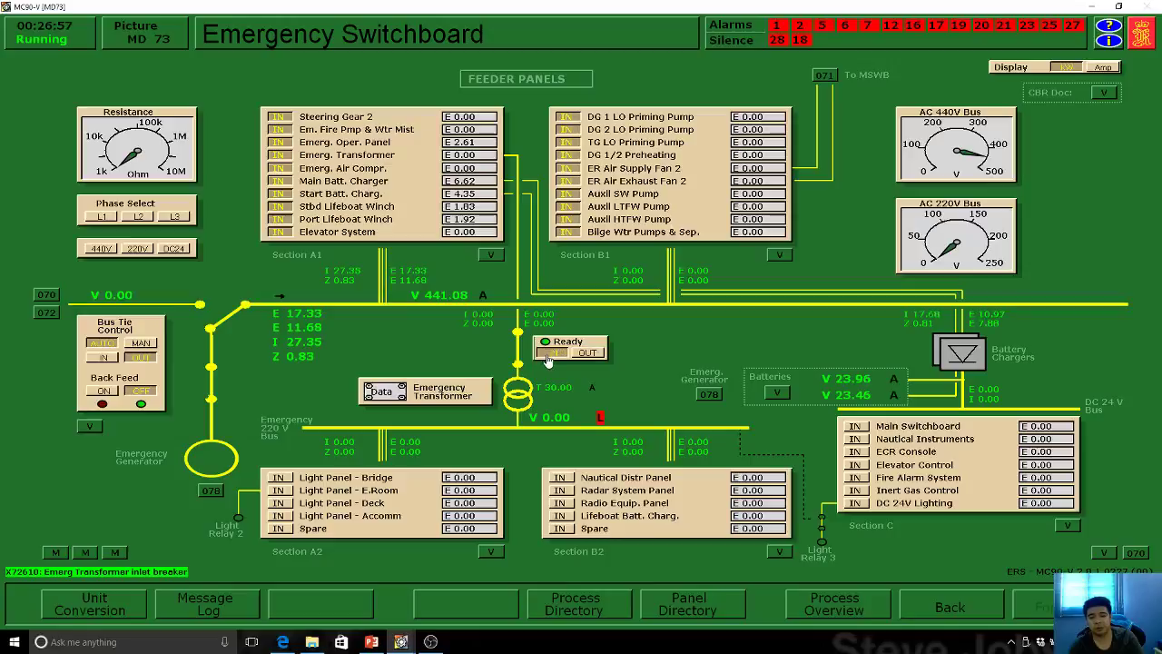
- Connect the Section A2 light panel breakers for Bridge, E.Room, Deck and Accomm, leaving Spare disconnected
left_click(280, 477)
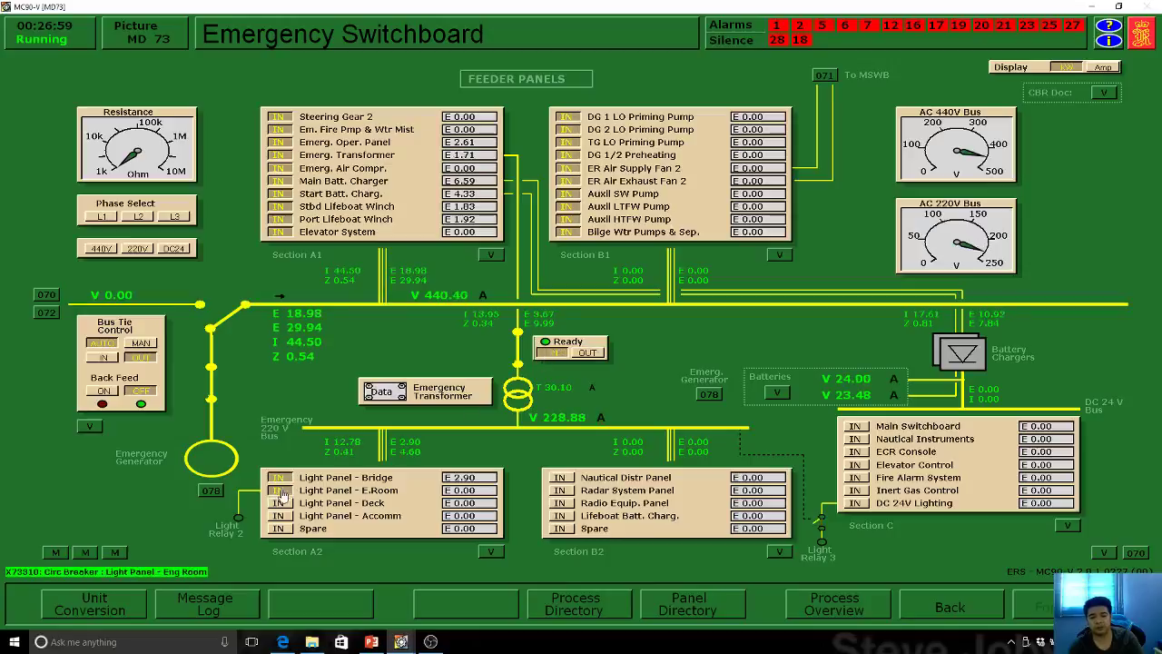
left_click(281, 490)
left_click(281, 503)
left_click(281, 516)
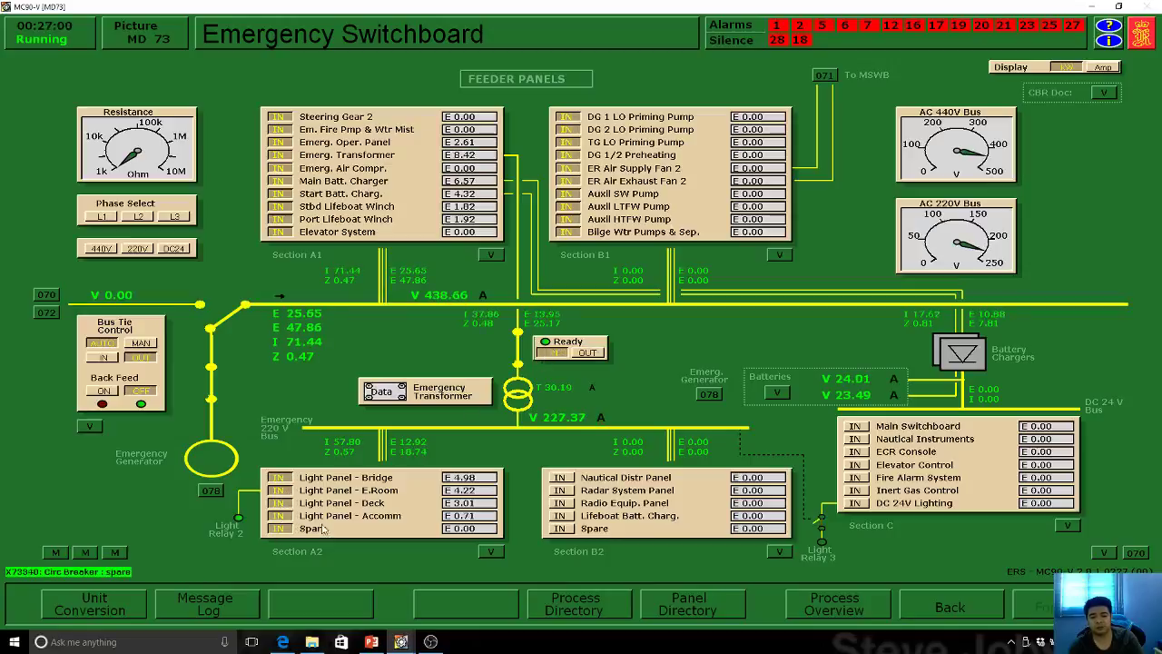
- Connect the Section B2 breakers for Nautical Distr Panel, Radar System Panel, Radio Equip. Panel and Lifeboat Batt. Charg
left_click(560, 478)
left_click(560, 491)
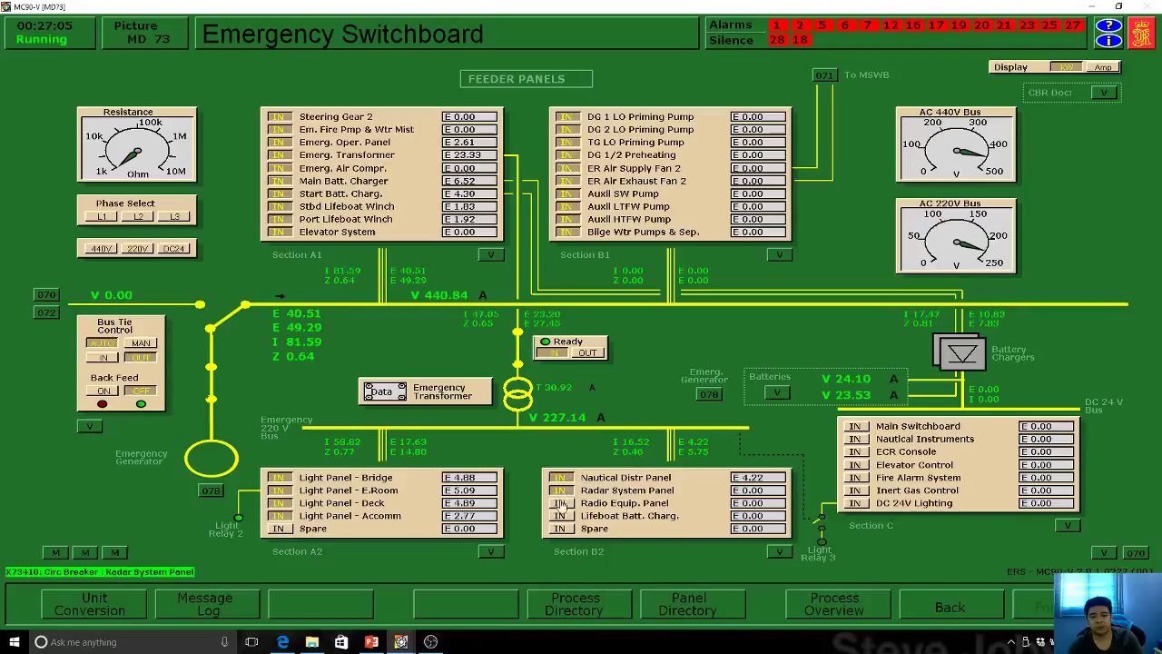
left_click(560, 503)
left_click(561, 515)
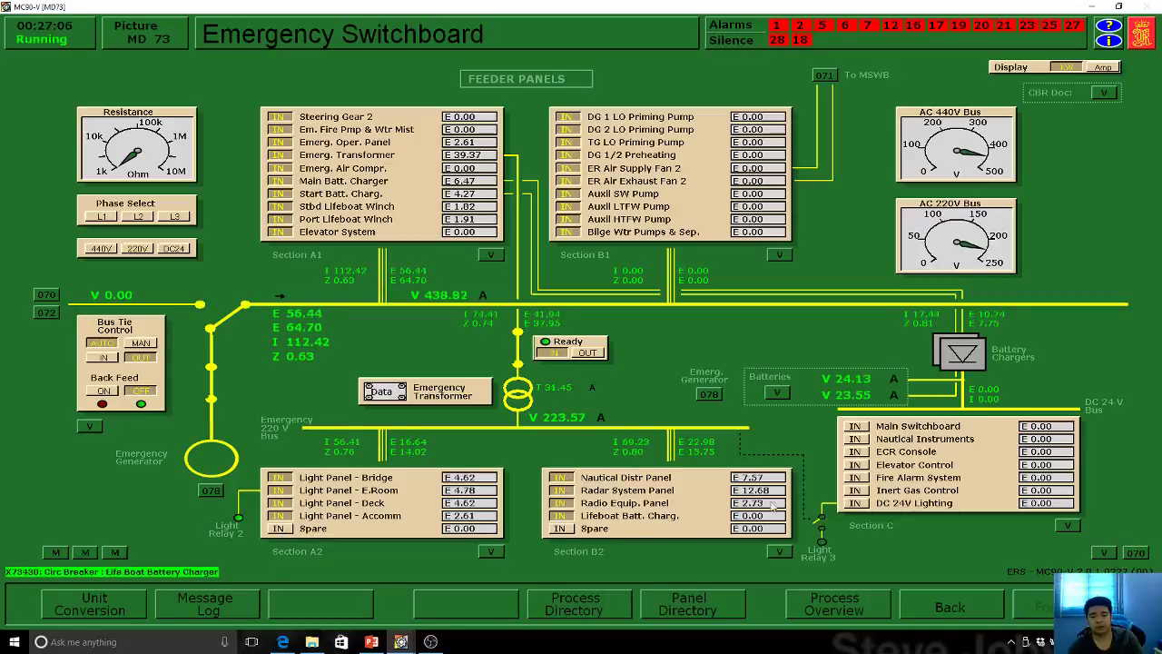
- Connect all Section C breakers on the DC 24V bus, from DC 24V Lighting up to Main Switchboard
left_click(857, 491)
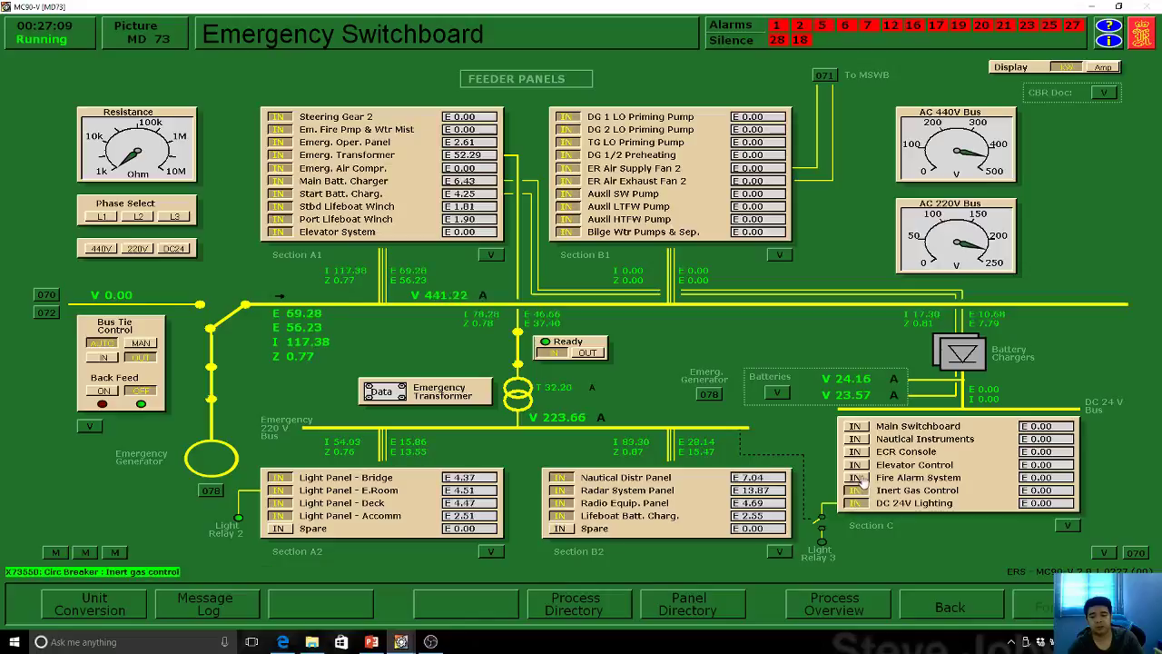
left_click(857, 478)
left_click(857, 465)
left_click(857, 452)
left_click(857, 439)
left_click(858, 426)
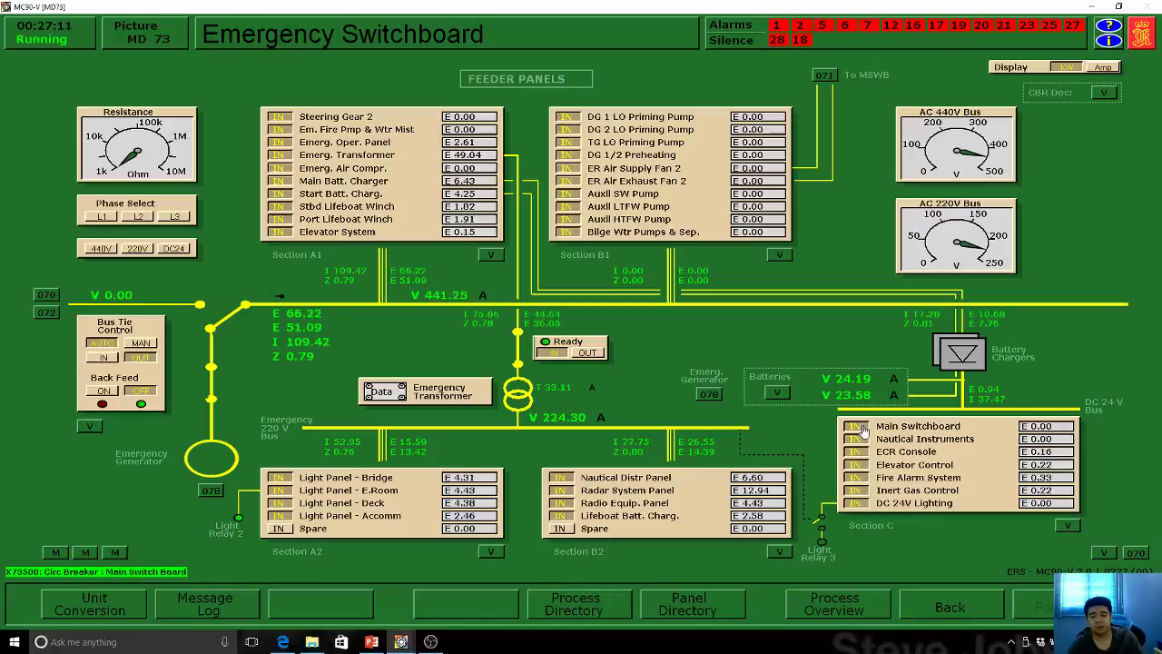